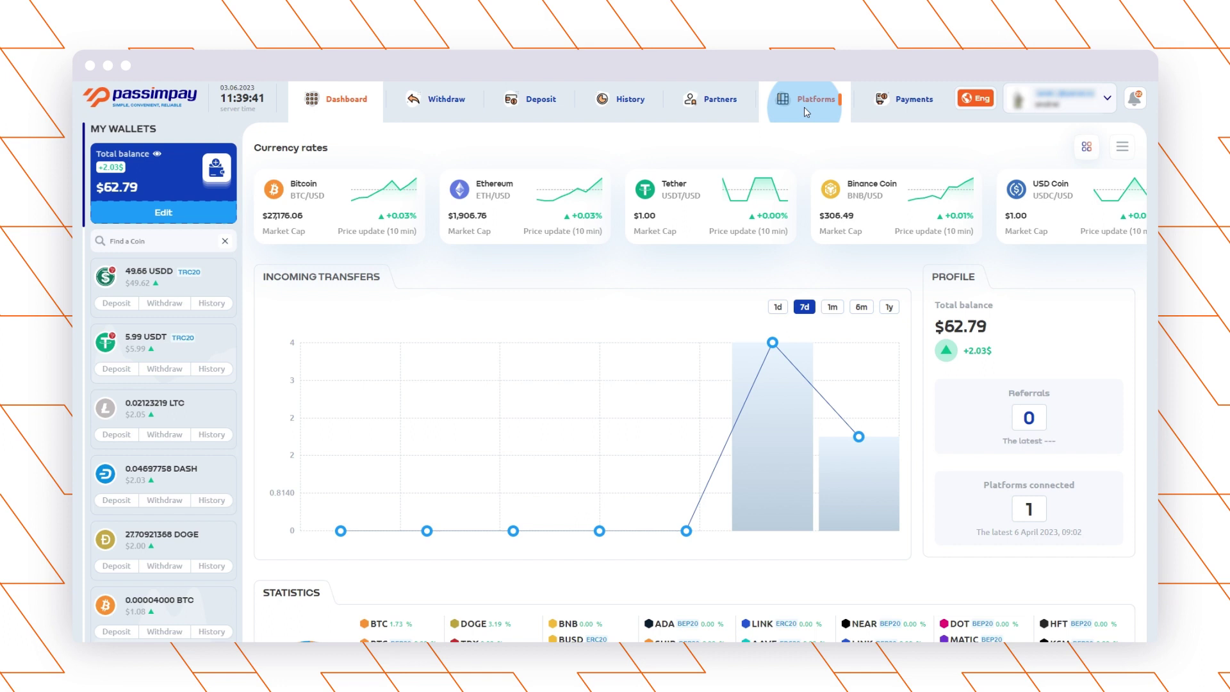
Start a new PassimPay project named test.
{"action": "left_click", "coordinate": [446, 146]}
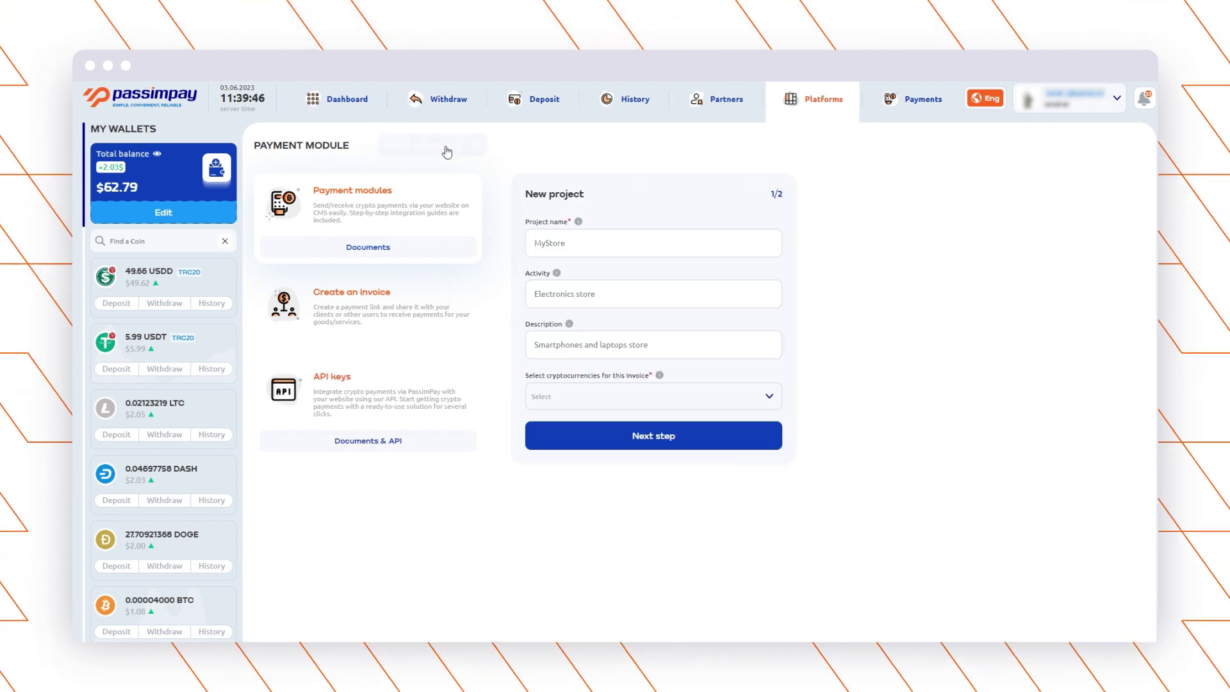
{"action": "left_click", "coordinate": [587, 247]}
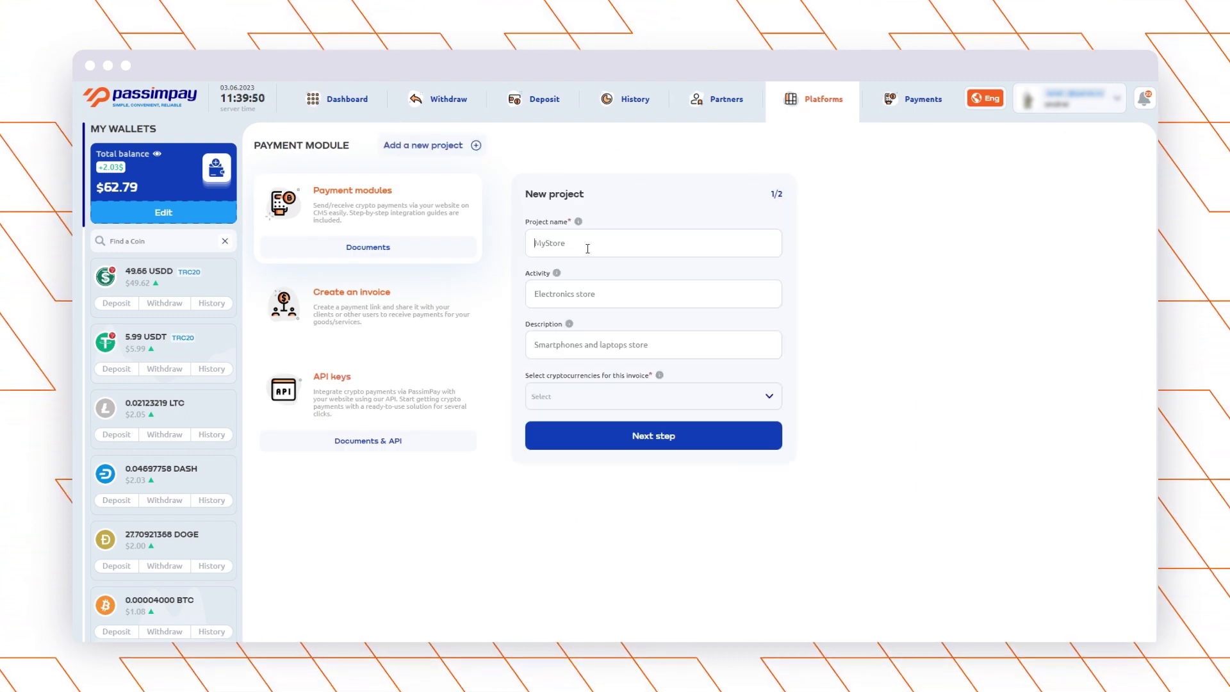
{"action": "type", "text": "test"}
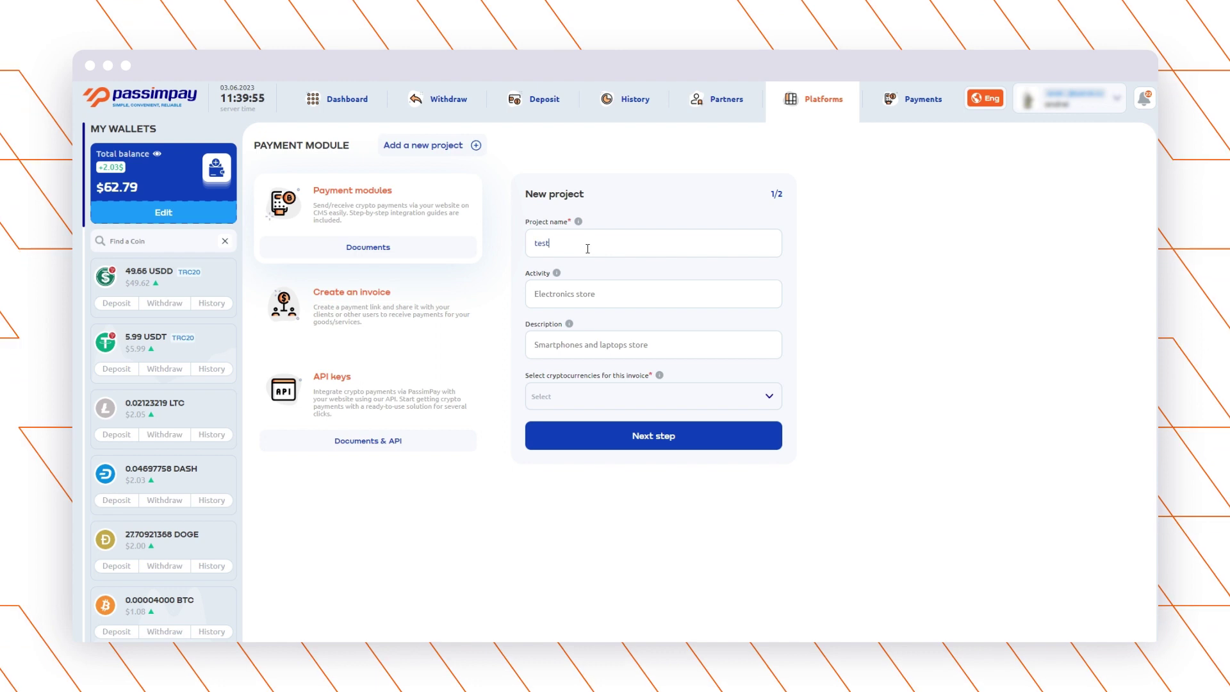
Accept all cryptocurrencies, then enter test.com as the project's site.
{"action": "left_click", "coordinate": [617, 397]}
{"action": "left_click", "coordinate": [768, 167]}
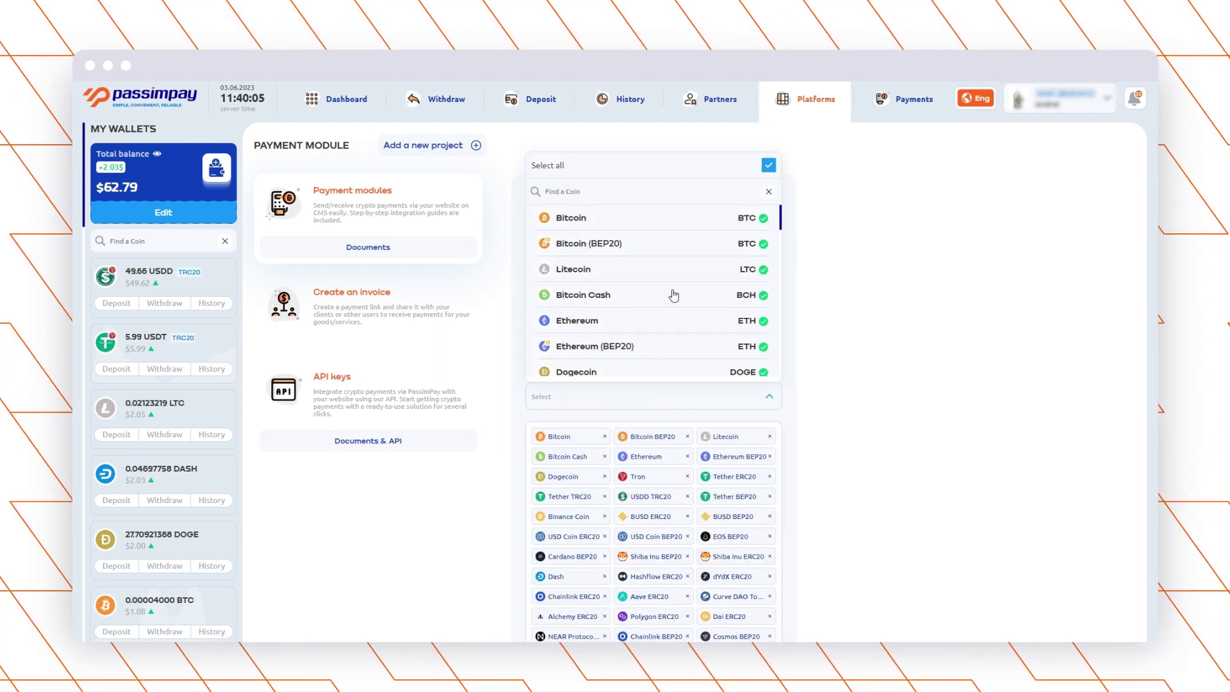
{"action": "left_click", "coordinate": [679, 397]}
{"action": "scroll", "coordinate": [813, 487], "scroll_direction": "down", "scroll_amount": 2}
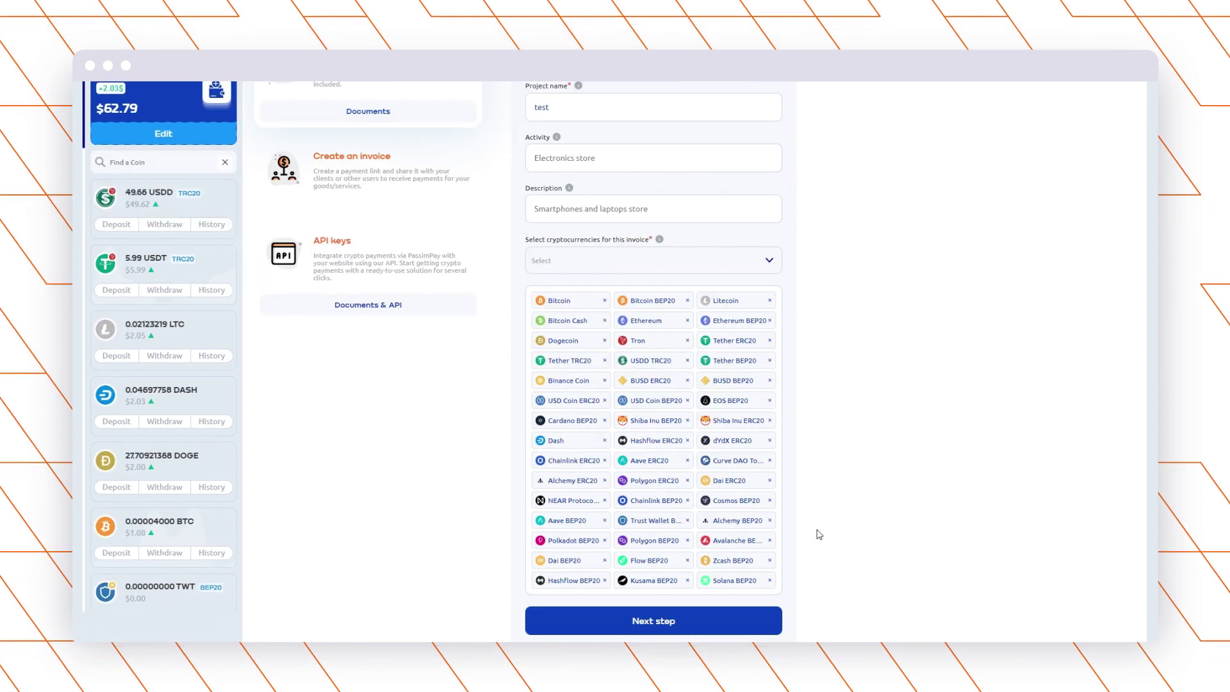
{"action": "left_click", "coordinate": [657, 622]}
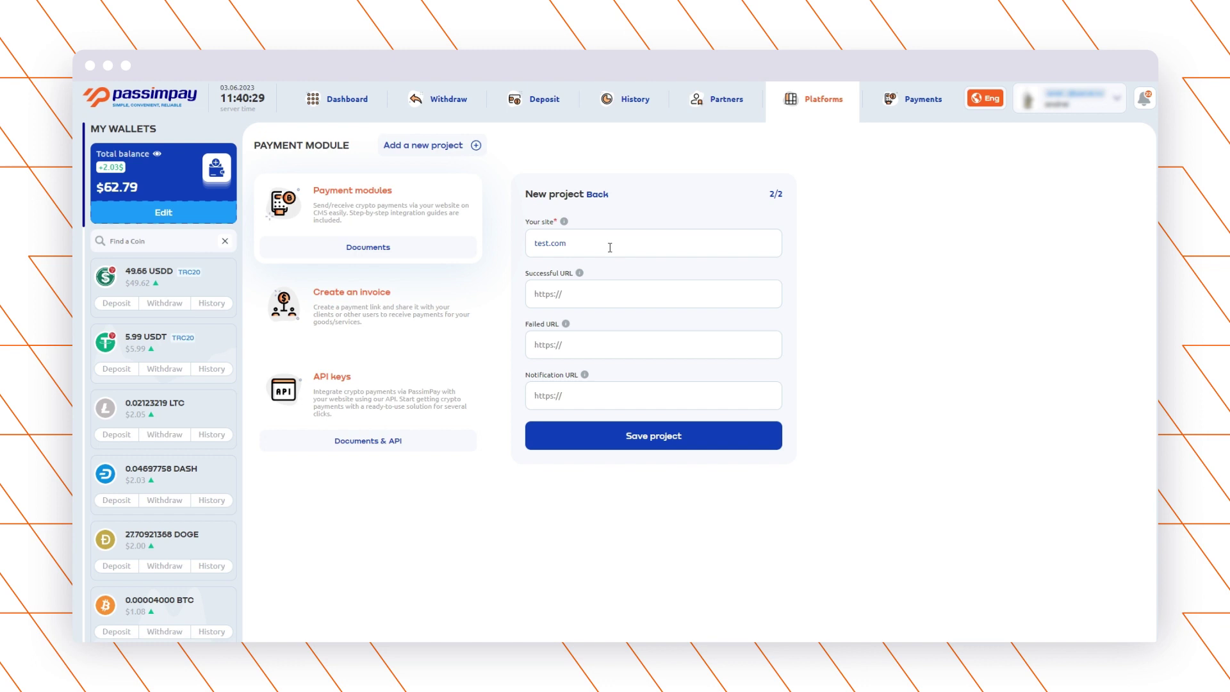
{"action": "type", "text": "test.com"}
{"action": "left_click", "coordinate": [598, 302]}
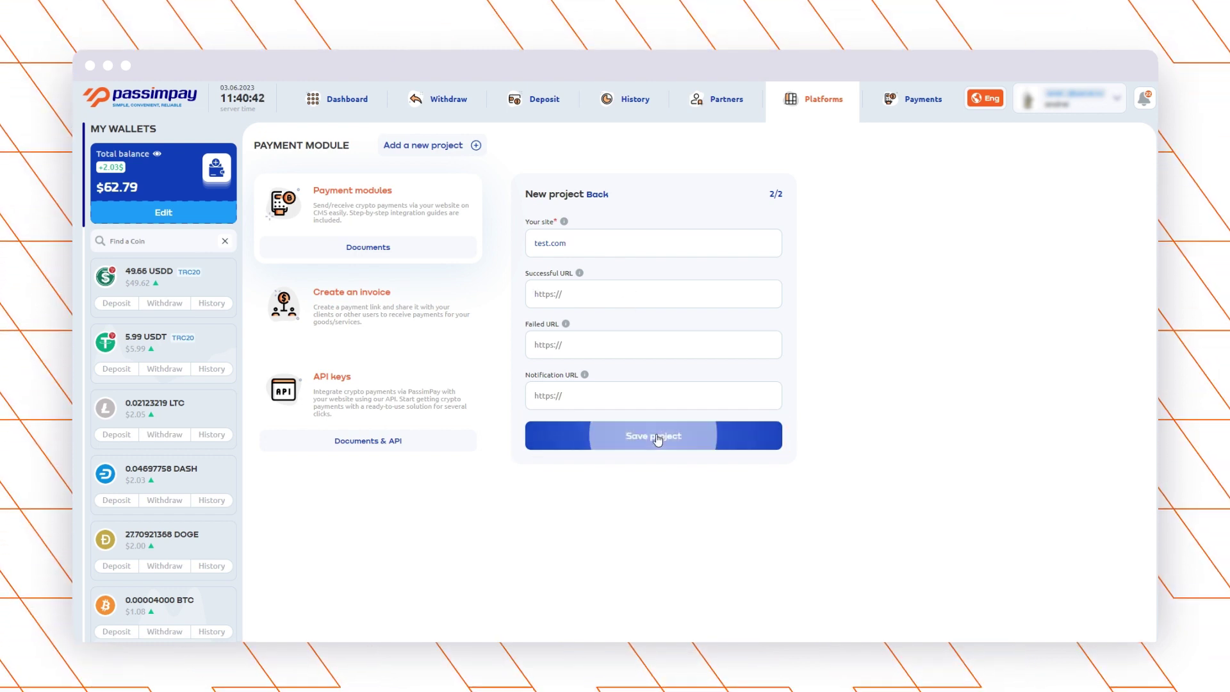
Save the test project and open its settings.
{"action": "left_click", "coordinate": [658, 438]}
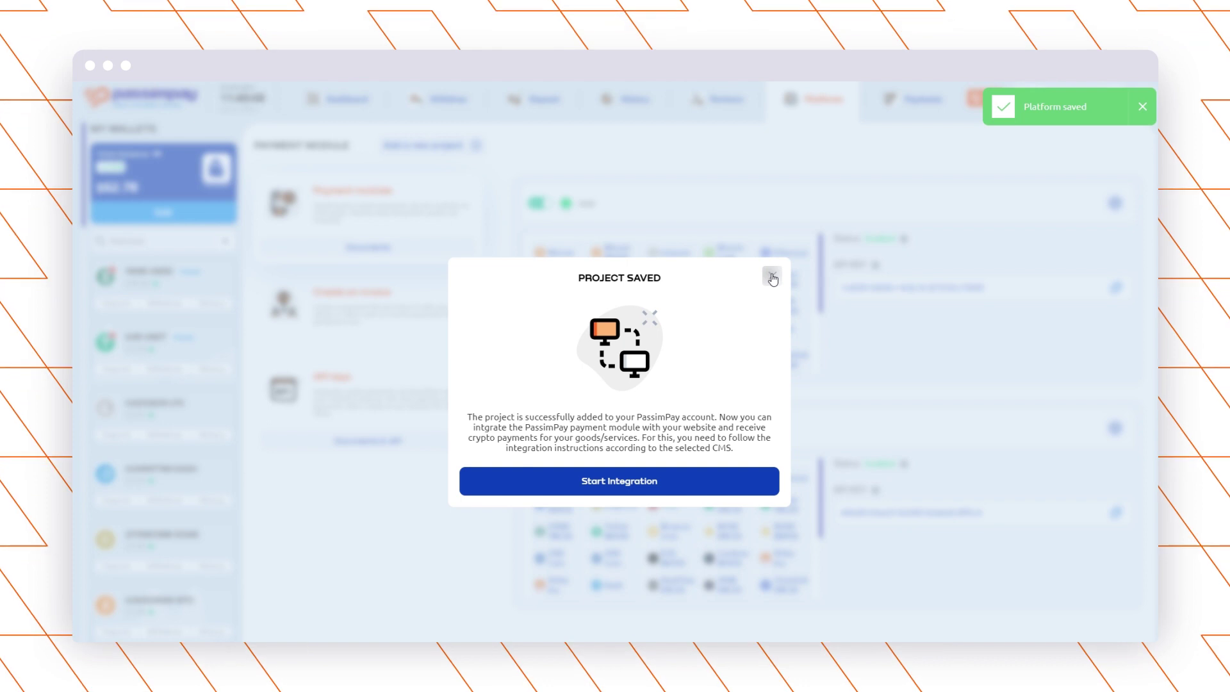
{"action": "left_click", "coordinate": [772, 276]}
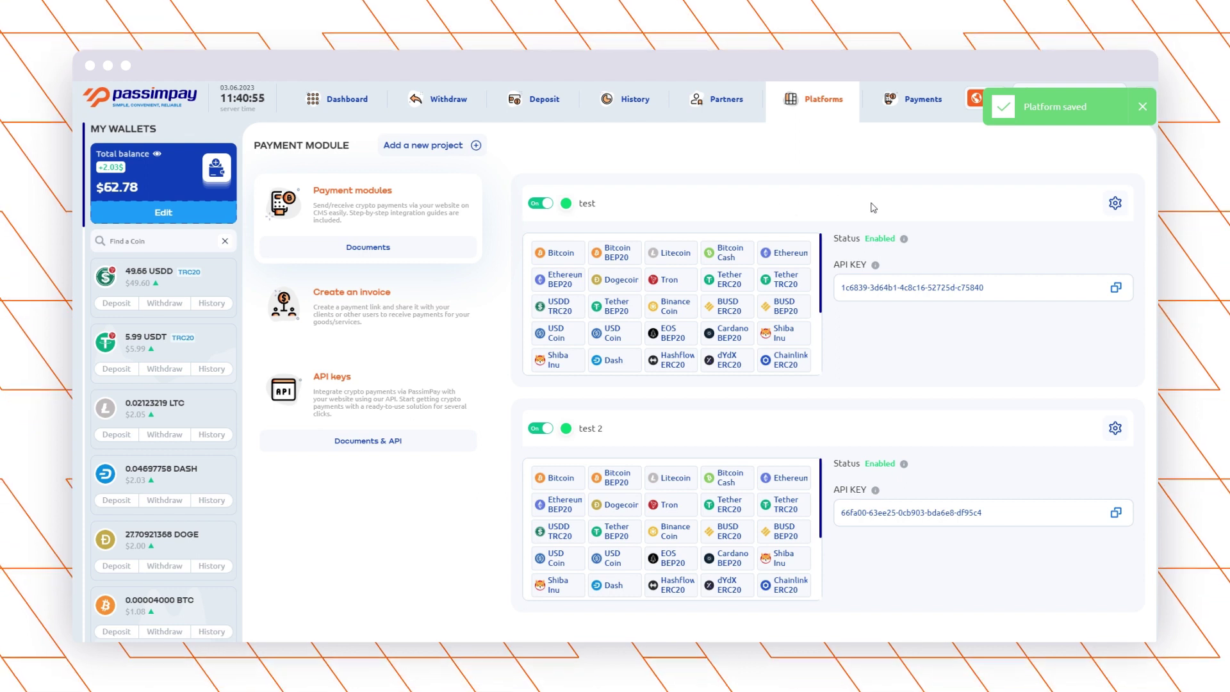
{"action": "left_click", "coordinate": [1115, 203]}
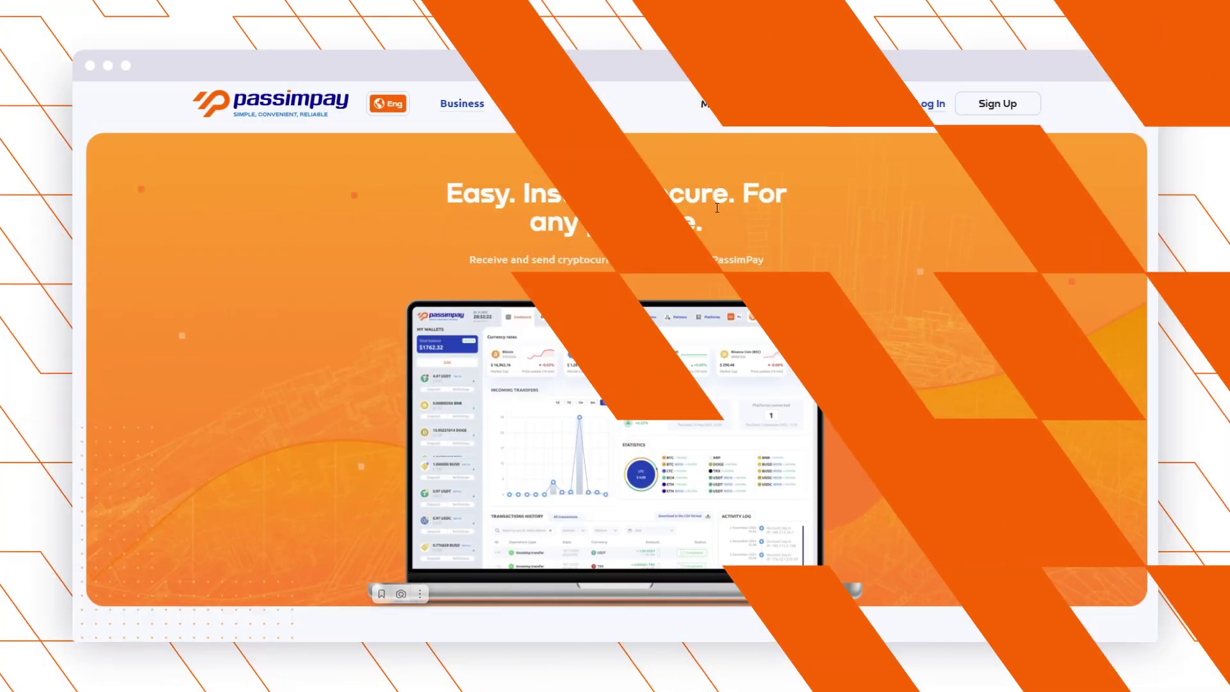
Follow the Tilda entry under CMS Plugins through to the Tilda dashboard.
{"action": "mouse_move", "coordinate": [719, 109]}
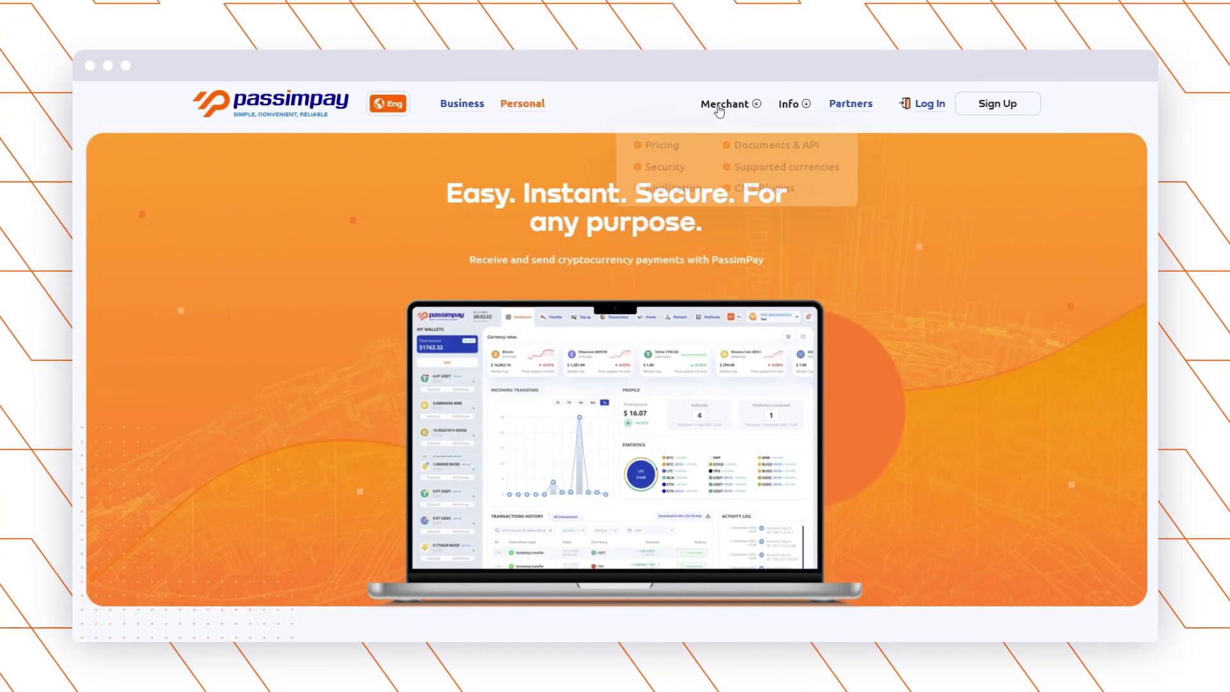
{"action": "left_click", "coordinate": [758, 187]}
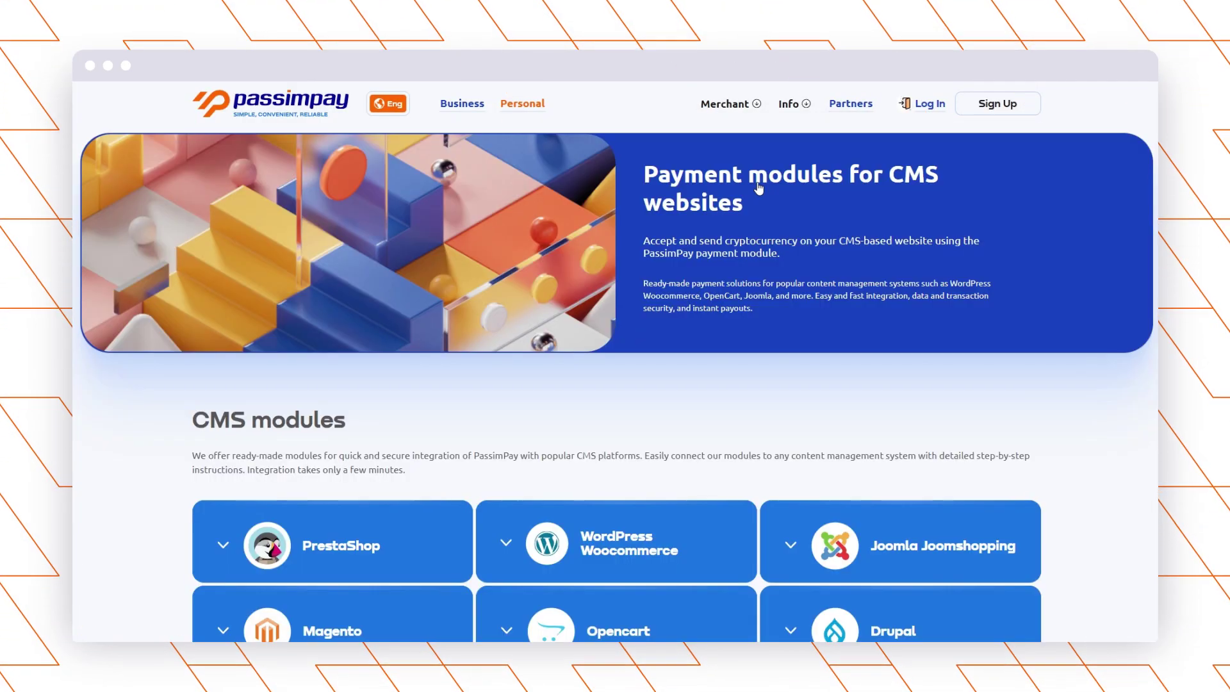
{"action": "scroll", "coordinate": [333, 416], "scroll_direction": "down", "scroll_amount": 6}
{"action": "left_click", "coordinate": [333, 416]}
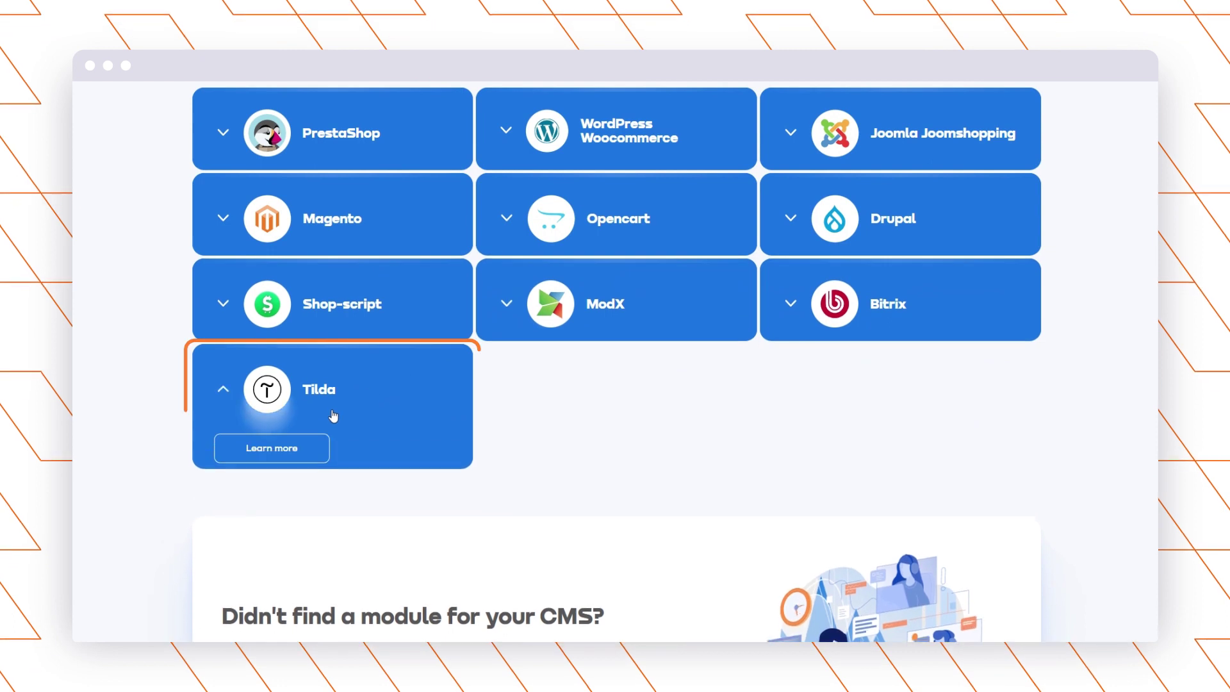
{"action": "left_click", "coordinate": [272, 449]}
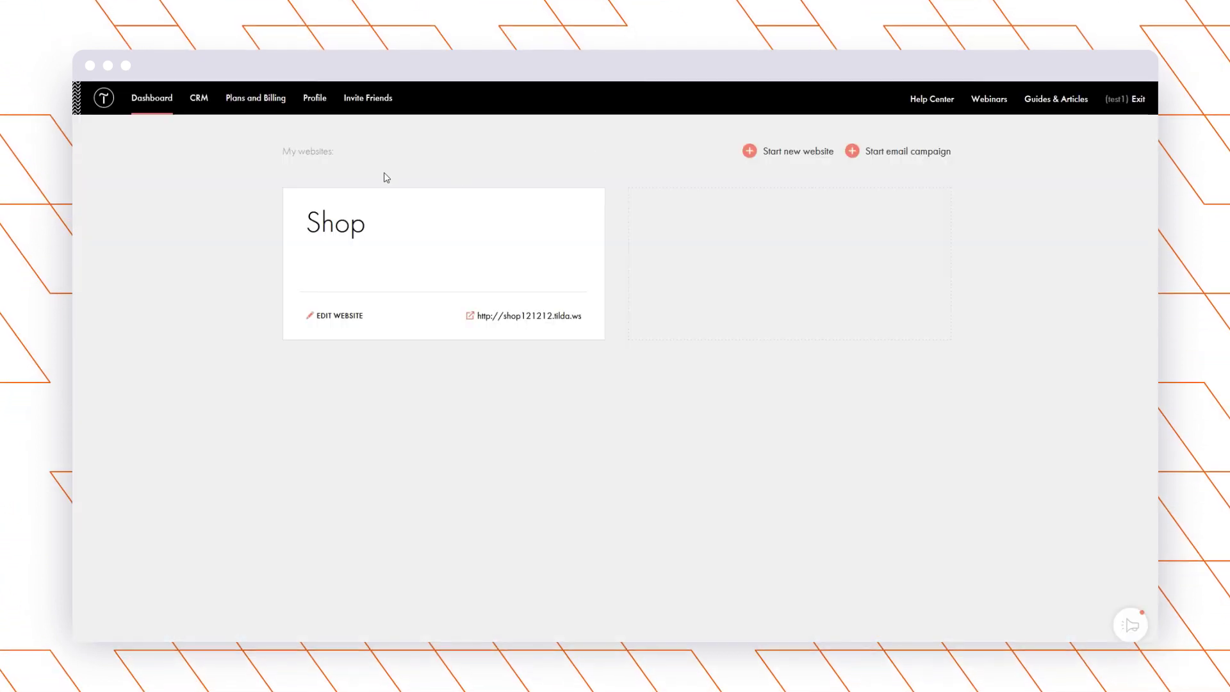
Open the Shop site's Payment Systems settings and show the full list of payment services.
{"action": "left_click", "coordinate": [346, 228]}
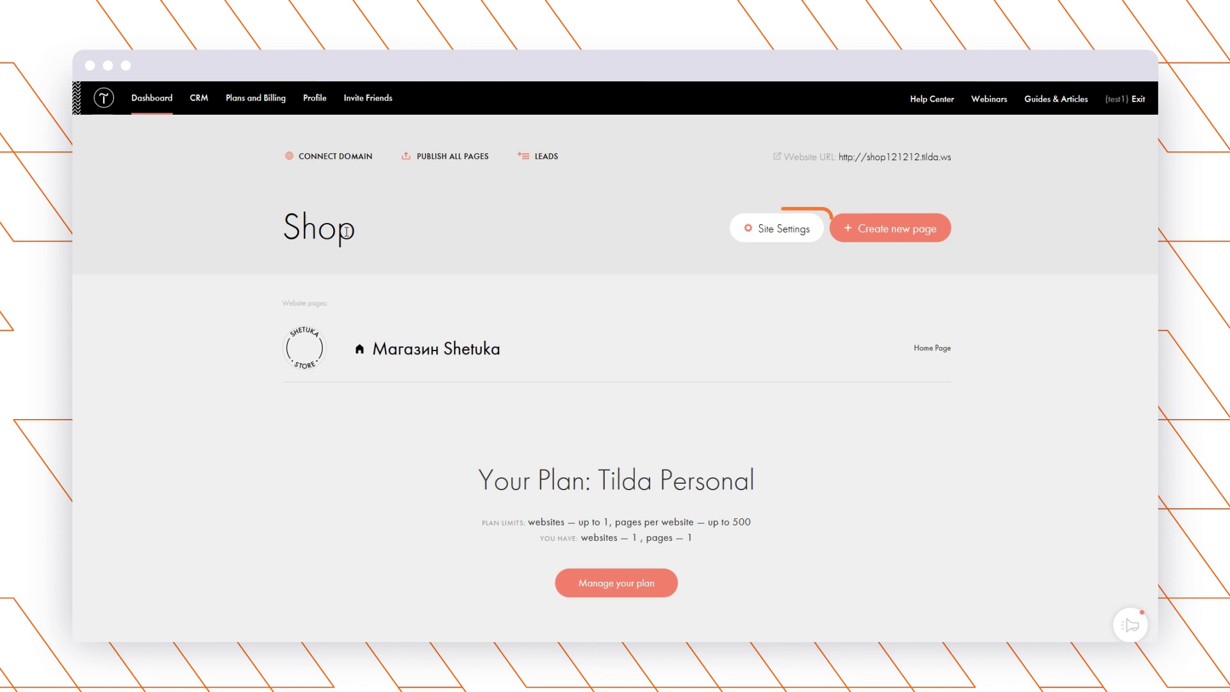
{"action": "left_click", "coordinate": [775, 232]}
{"action": "scroll", "coordinate": [448, 240], "scroll_direction": "down", "scroll_amount": 3}
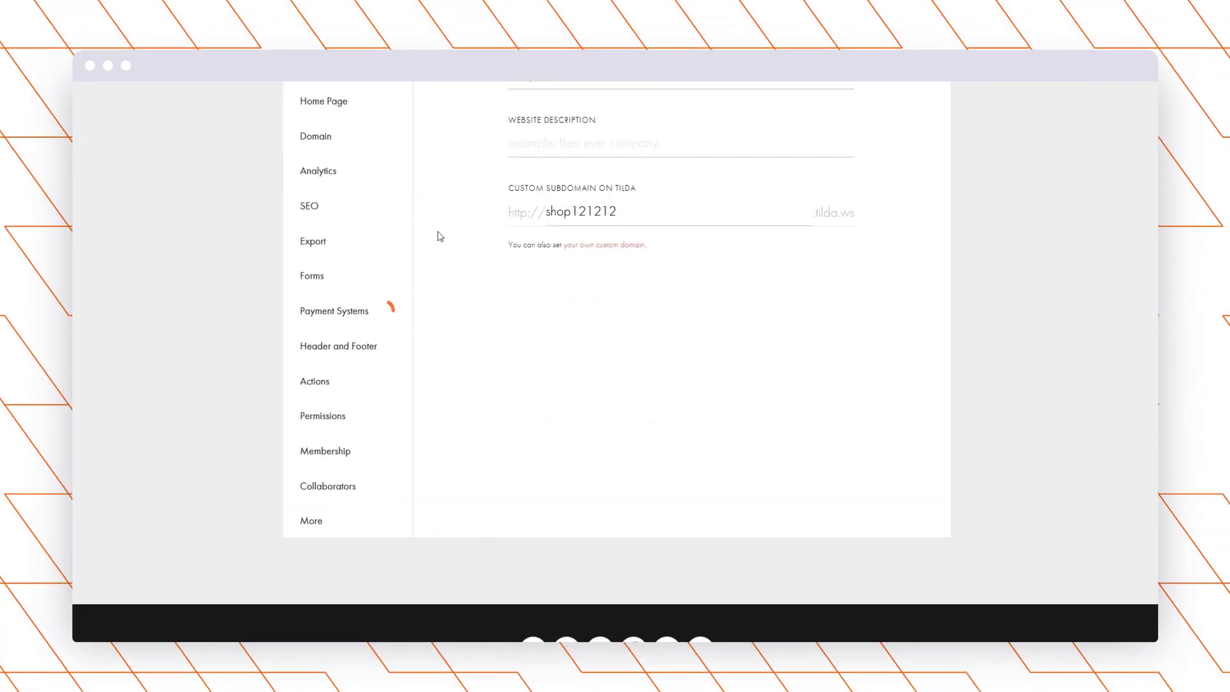
{"action": "left_click", "coordinate": [360, 317]}
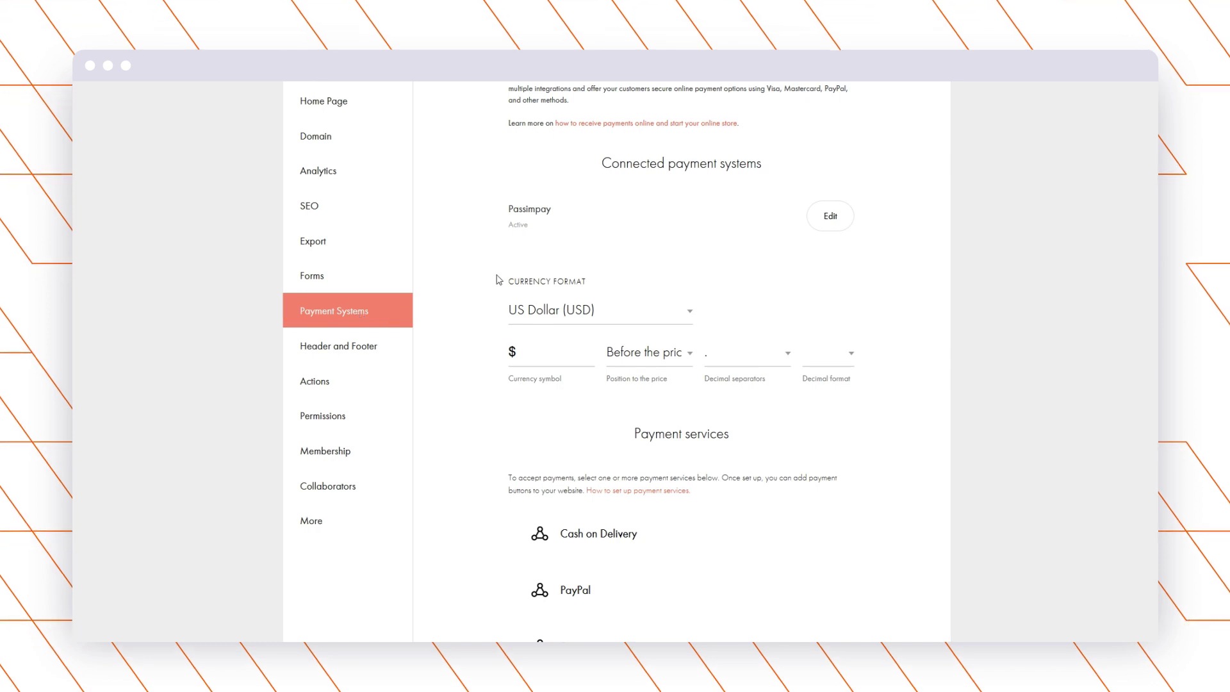
{"action": "scroll", "coordinate": [481, 256], "scroll_direction": "down", "scroll_amount": 6}
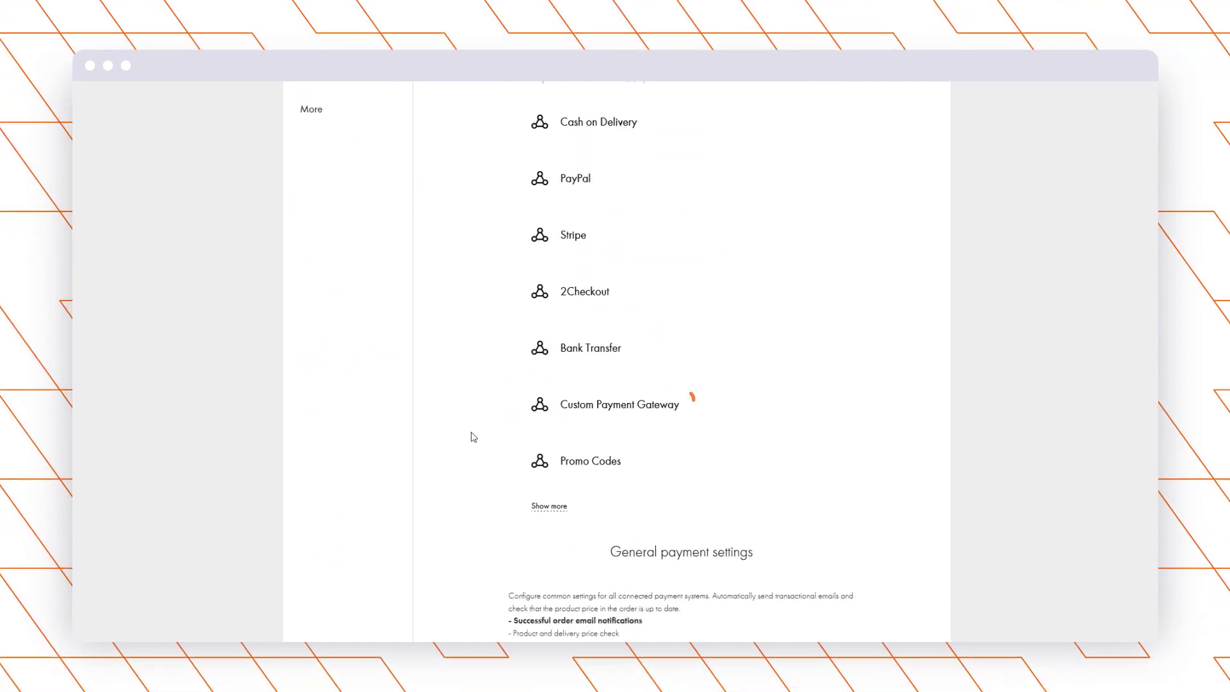
{"action": "left_click", "coordinate": [548, 506]}
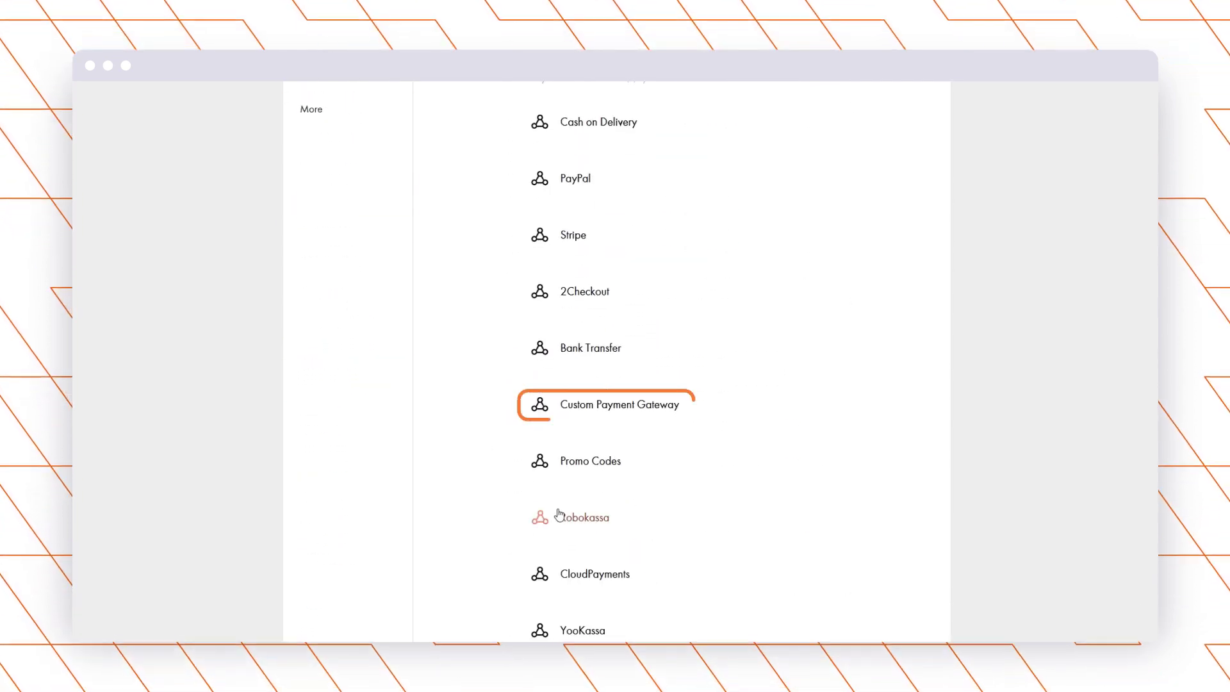
{"action": "left_click", "coordinate": [515, 415]}
{"action": "scroll", "coordinate": [432, 261], "scroll_direction": "down", "scroll_amount": 1}
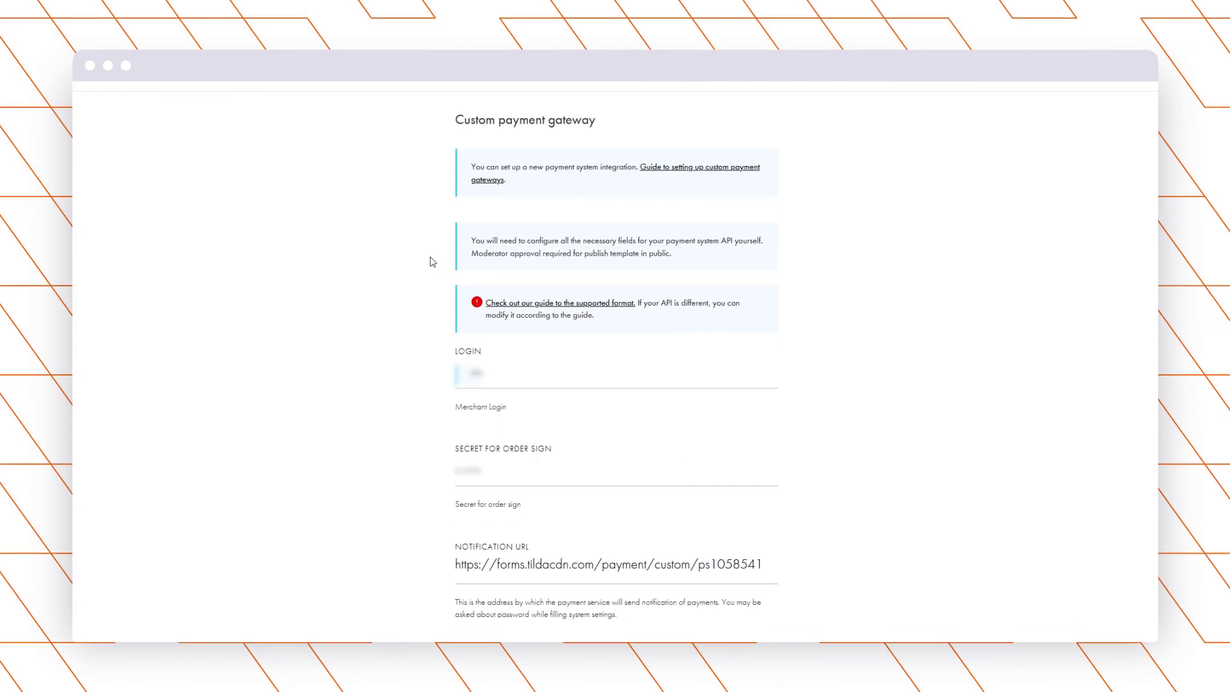
{"action": "scroll", "coordinate": [433, 261], "scroll_direction": "down", "scroll_amount": 2}
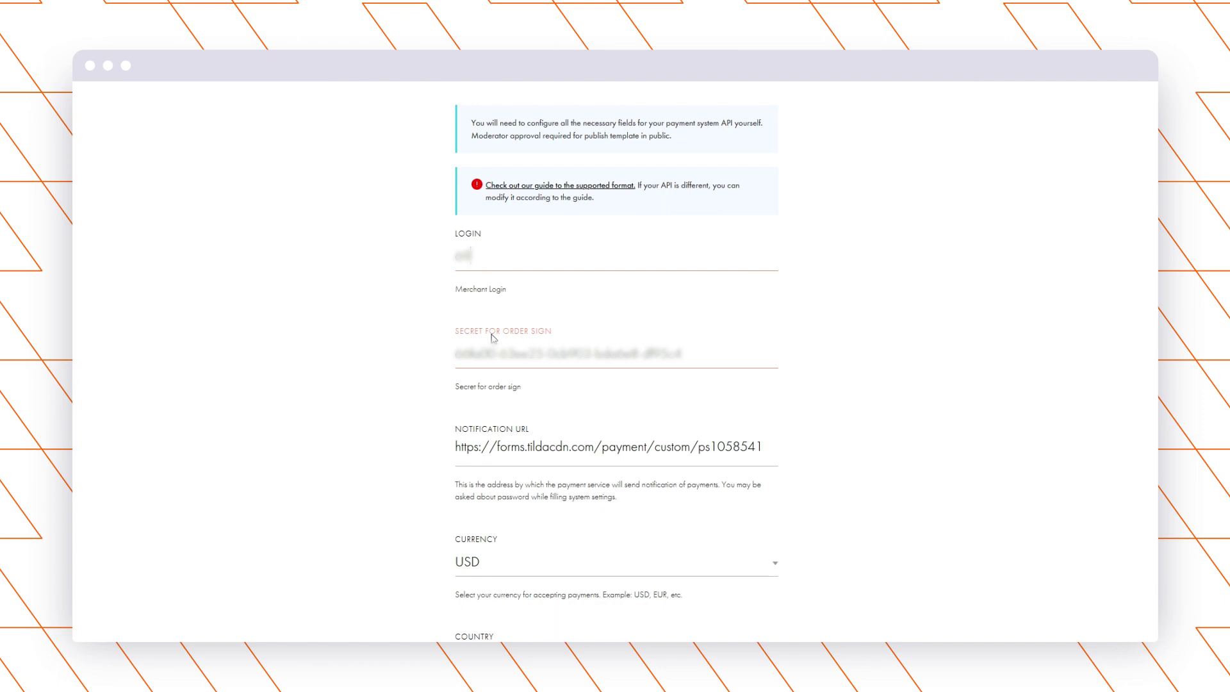
{"action": "scroll", "coordinate": [700, 302], "scroll_direction": "down", "scroll_amount": 1}
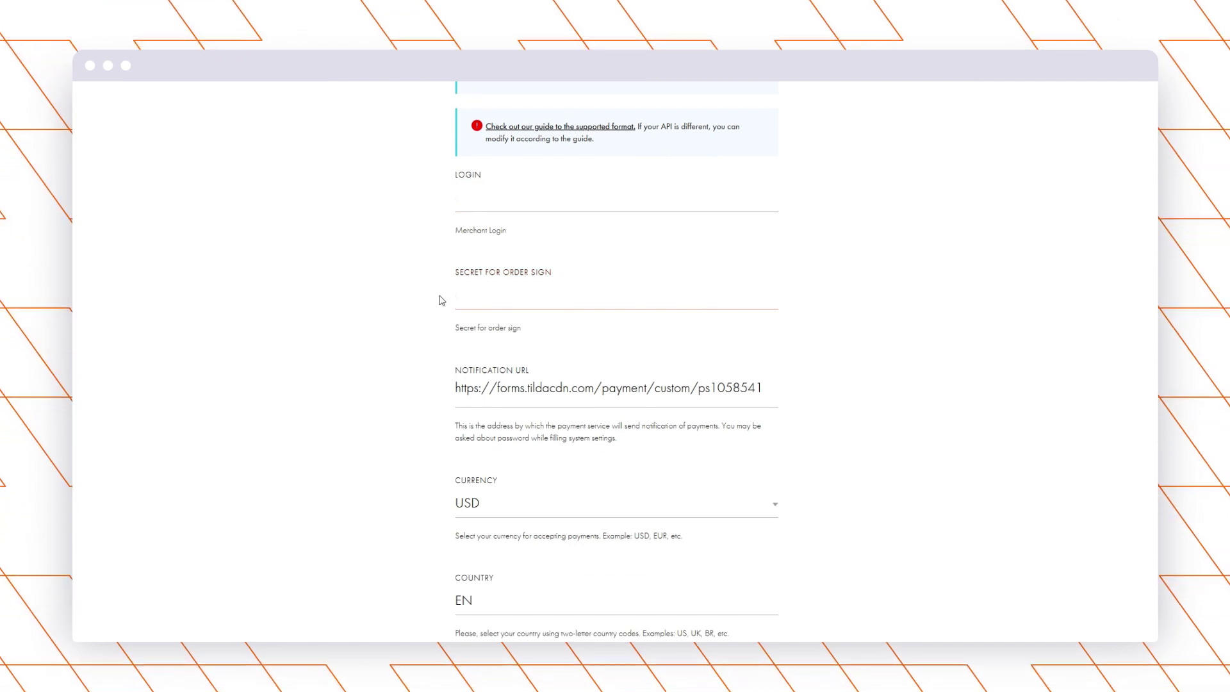
{"action": "scroll", "coordinate": [429, 291], "scroll_direction": "down", "scroll_amount": 2}
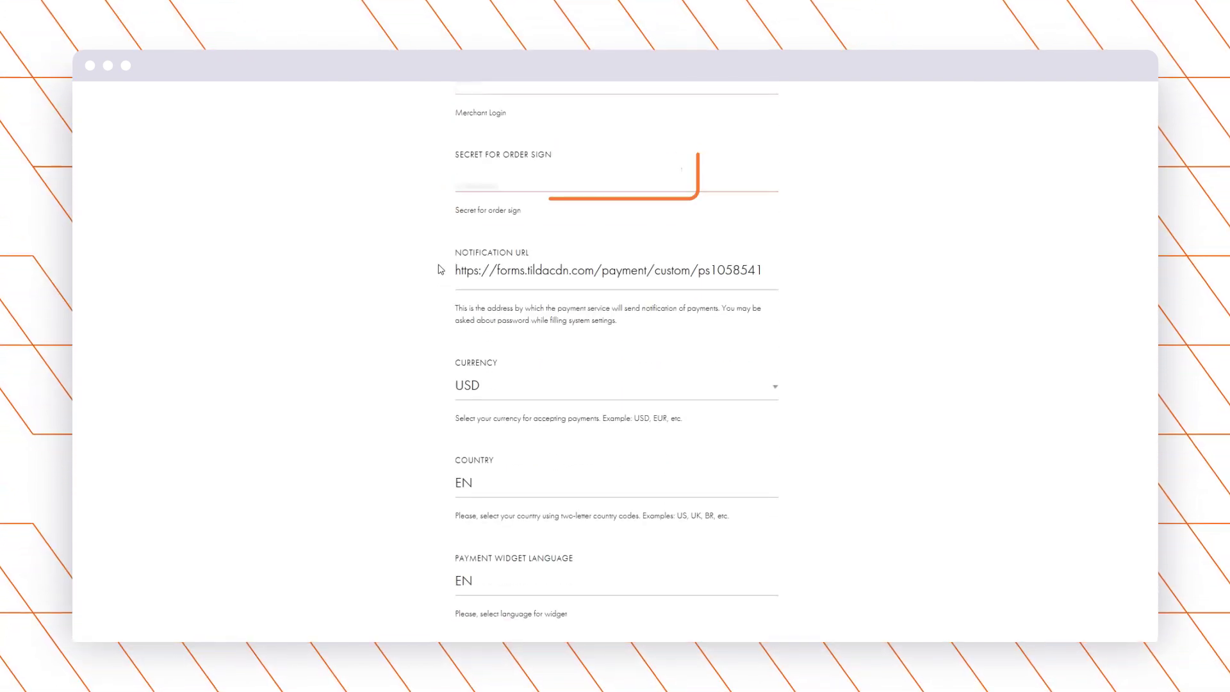
{"action": "scroll", "coordinate": [429, 279], "scroll_direction": "down", "scroll_amount": 2}
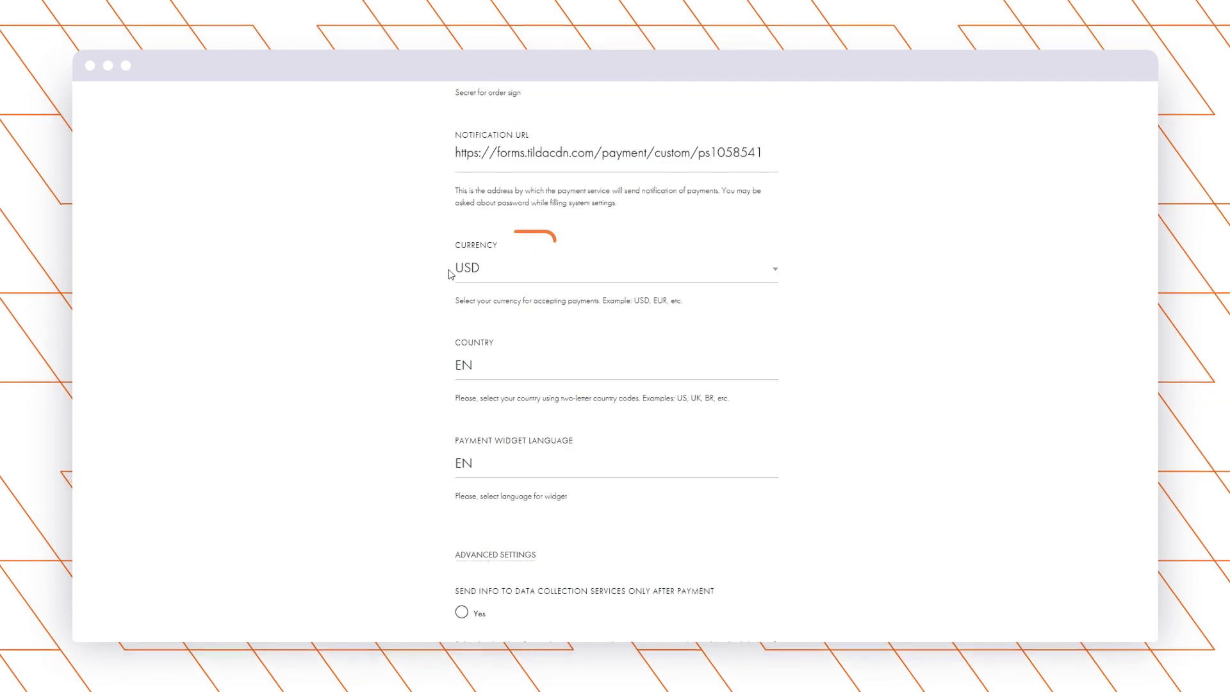
{"action": "scroll", "coordinate": [436, 274], "scroll_direction": "down", "scroll_amount": 3}
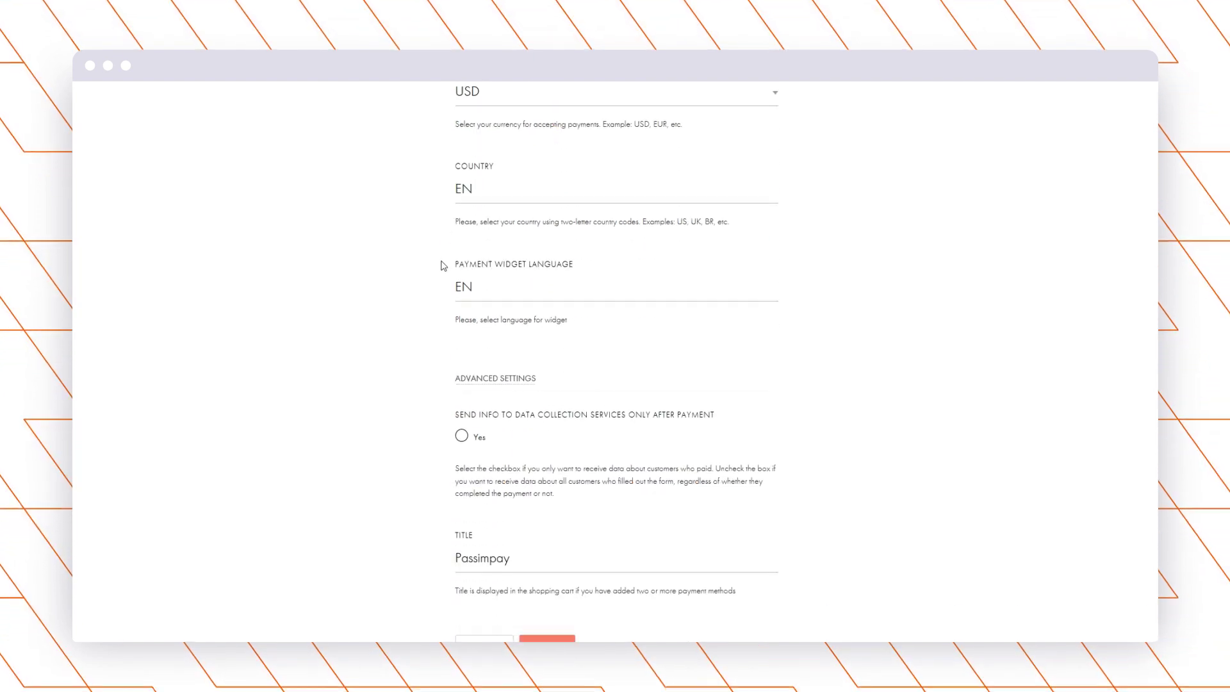
{"action": "scroll", "coordinate": [451, 270], "scroll_direction": "down", "scroll_amount": 1}
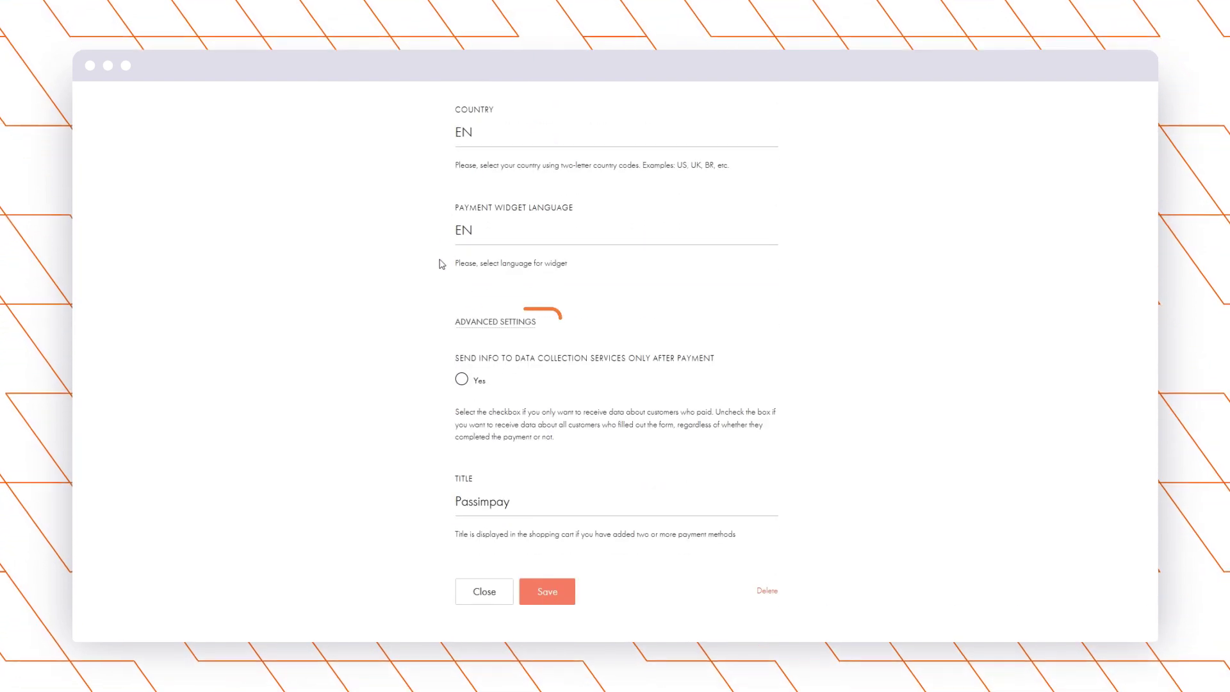
{"action": "left_click", "coordinate": [490, 324]}
{"action": "scroll", "coordinate": [432, 305], "scroll_direction": "down", "scroll_amount": 2}
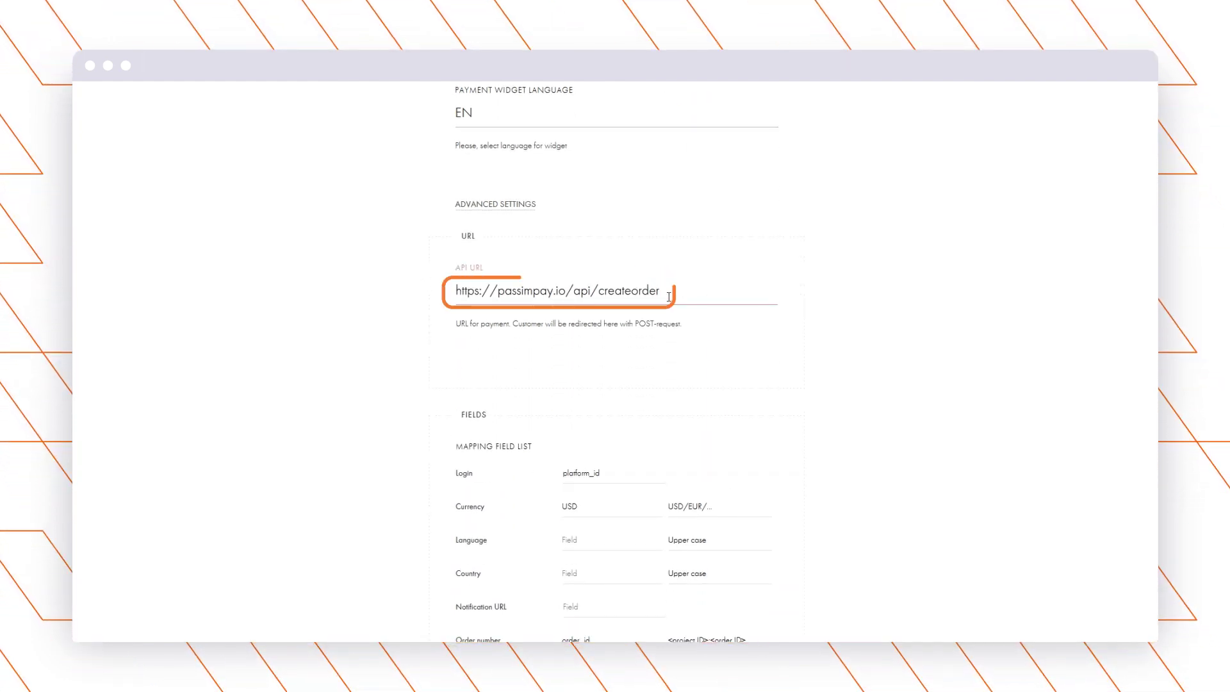
{"action": "left_click_drag", "start_coordinate": [667, 290], "coordinate": [447, 290]}
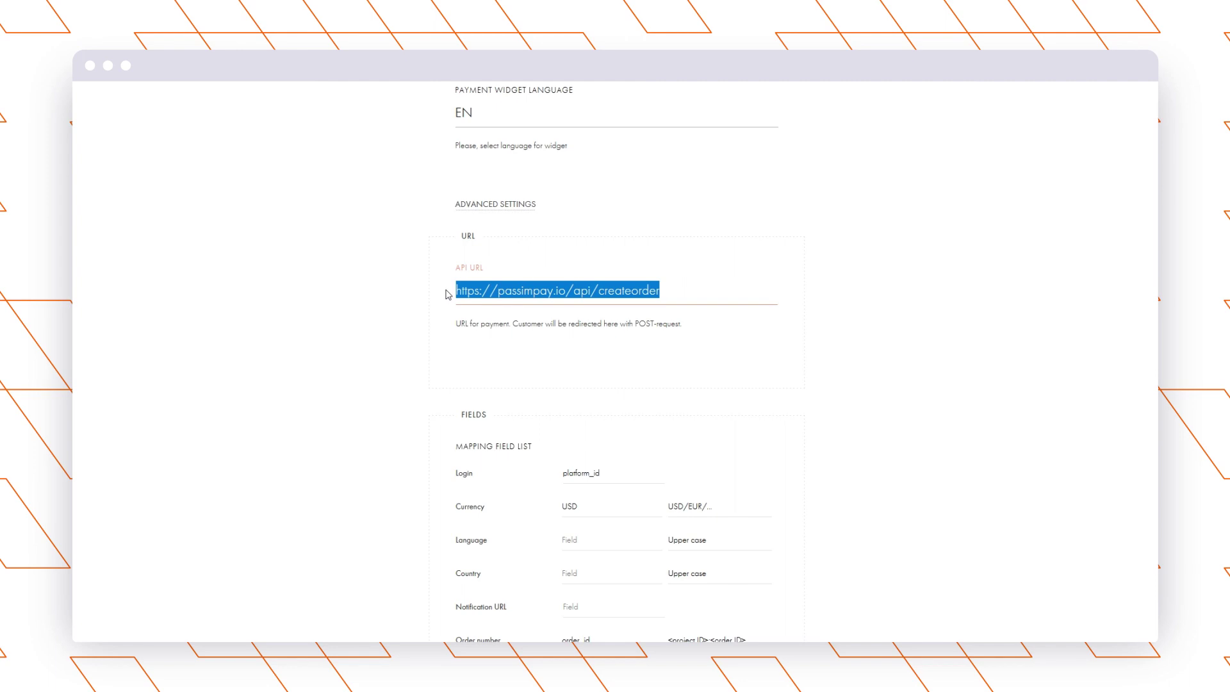
{"action": "left_click", "coordinate": [442, 294]}
{"action": "scroll", "coordinate": [442, 295], "scroll_direction": "down", "scroll_amount": 4}
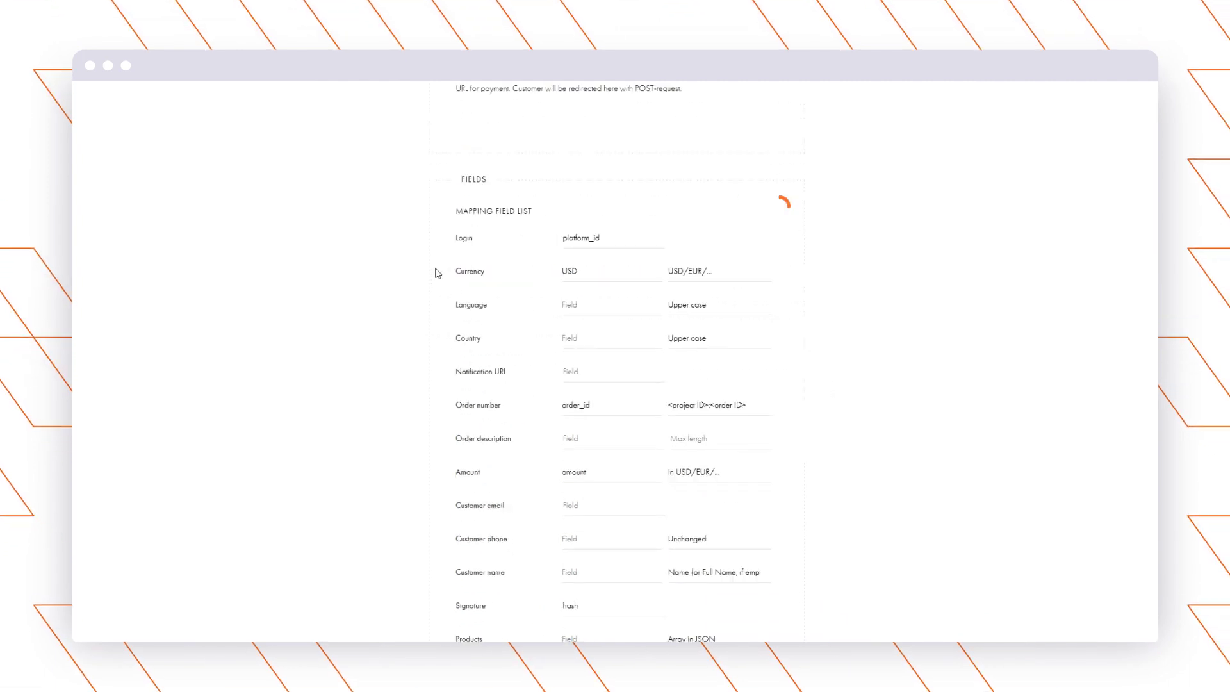
Review the field mappings: platform_id for Login, order_id for Order number, and hash for Signature.
{"action": "left_click", "coordinate": [610, 240]}
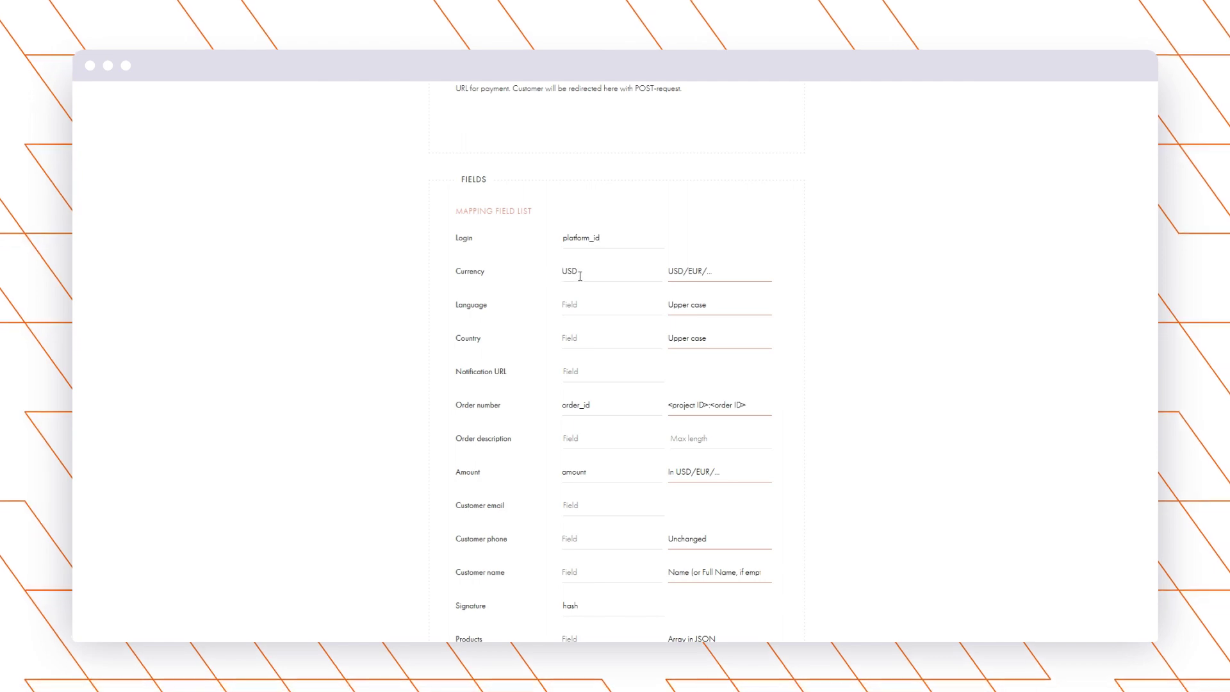
{"action": "scroll", "coordinate": [586, 272], "scroll_direction": "down", "scroll_amount": 2}
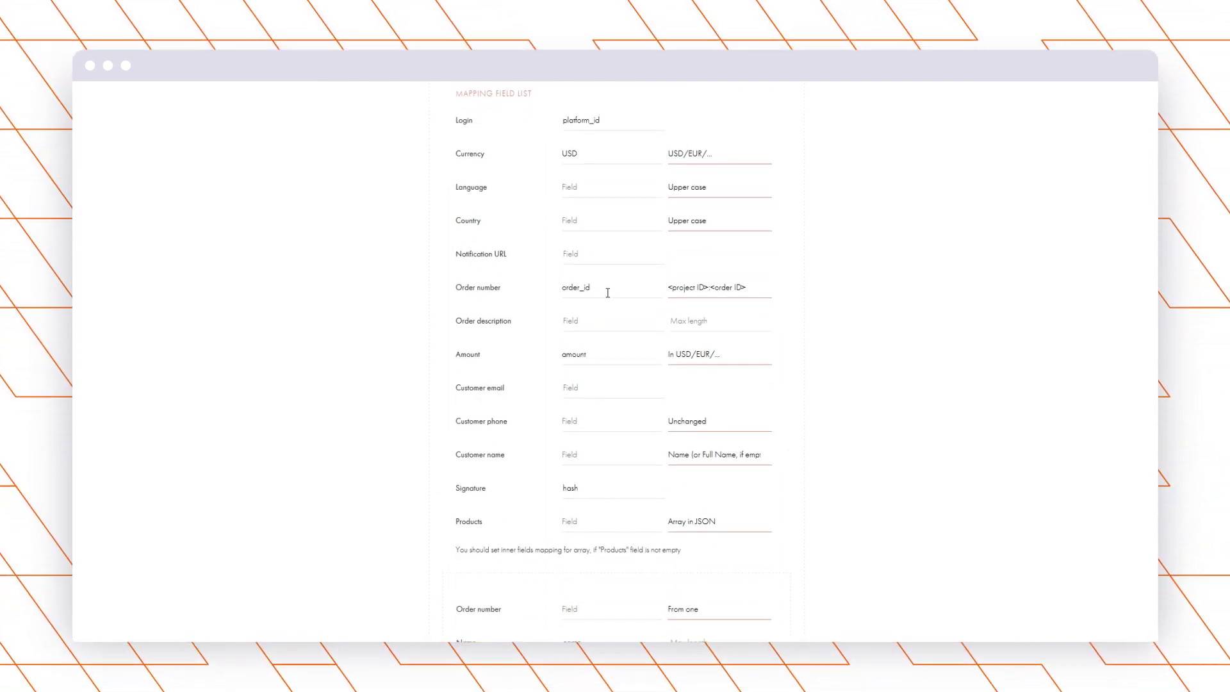
{"action": "left_click_drag", "start_coordinate": [595, 288], "coordinate": [556, 295]}
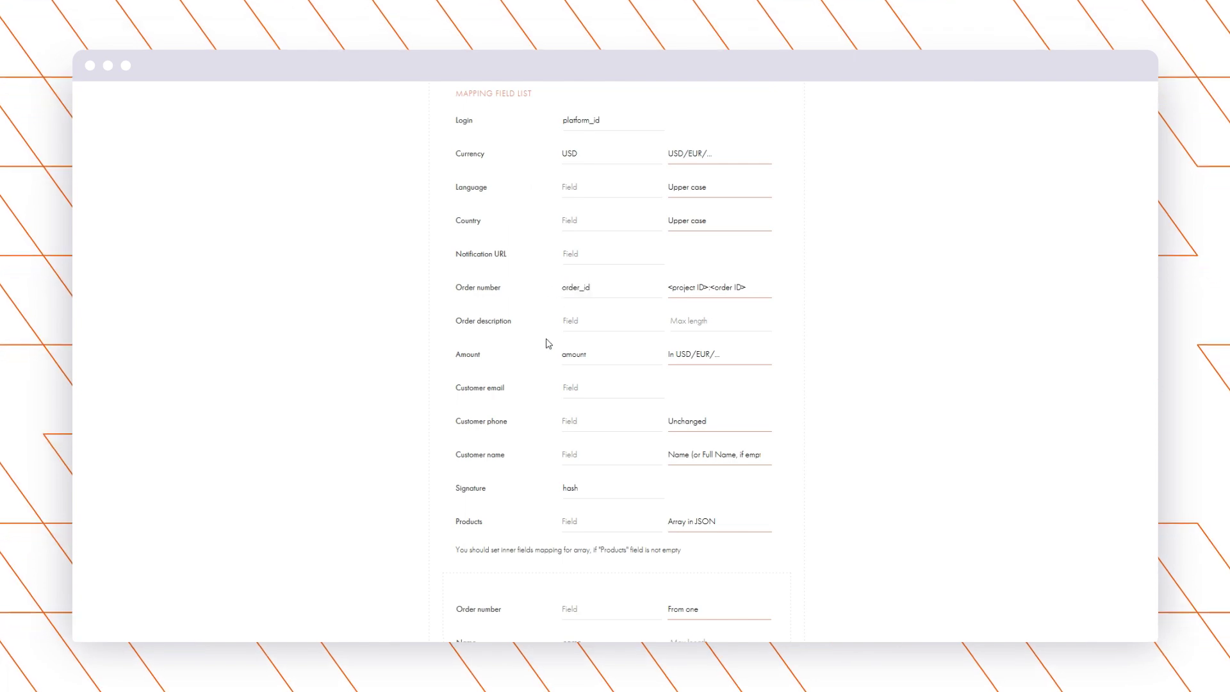
{"action": "left_click_drag", "start_coordinate": [599, 357], "coordinate": [559, 353]}
{"action": "scroll", "coordinate": [552, 355], "scroll_direction": "down", "scroll_amount": 2}
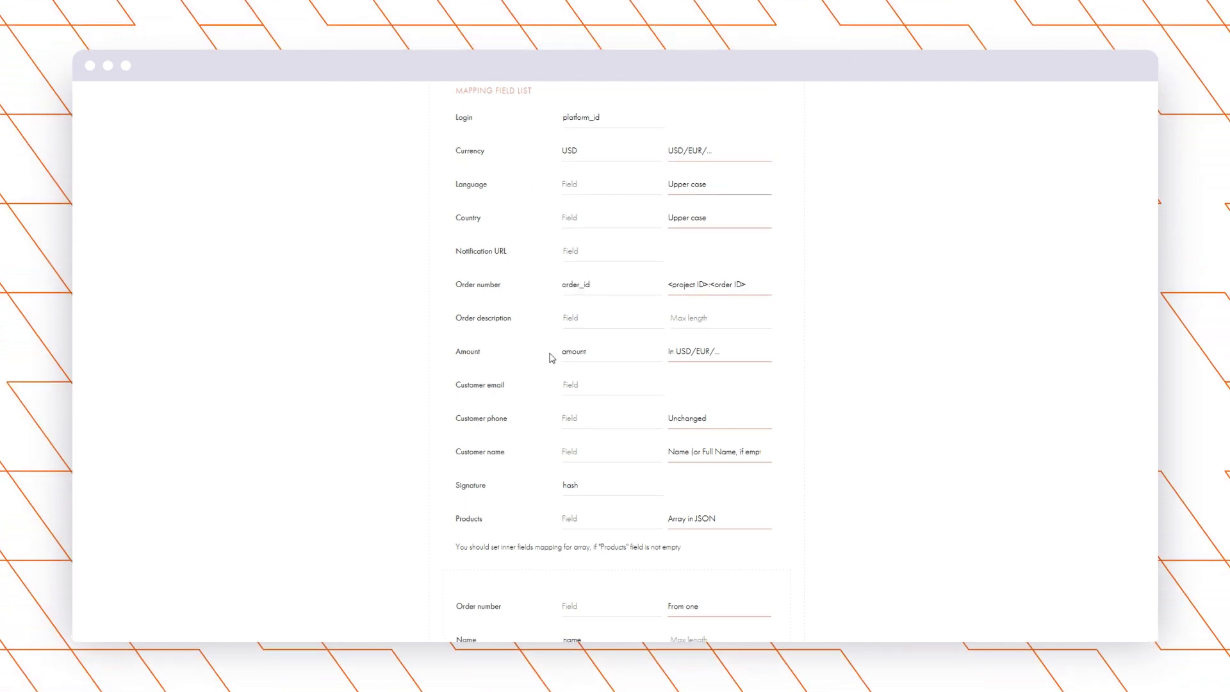
{"action": "double_click", "coordinate": [587, 376]}
{"action": "scroll", "coordinate": [556, 370], "scroll_direction": "down", "scroll_amount": 5}
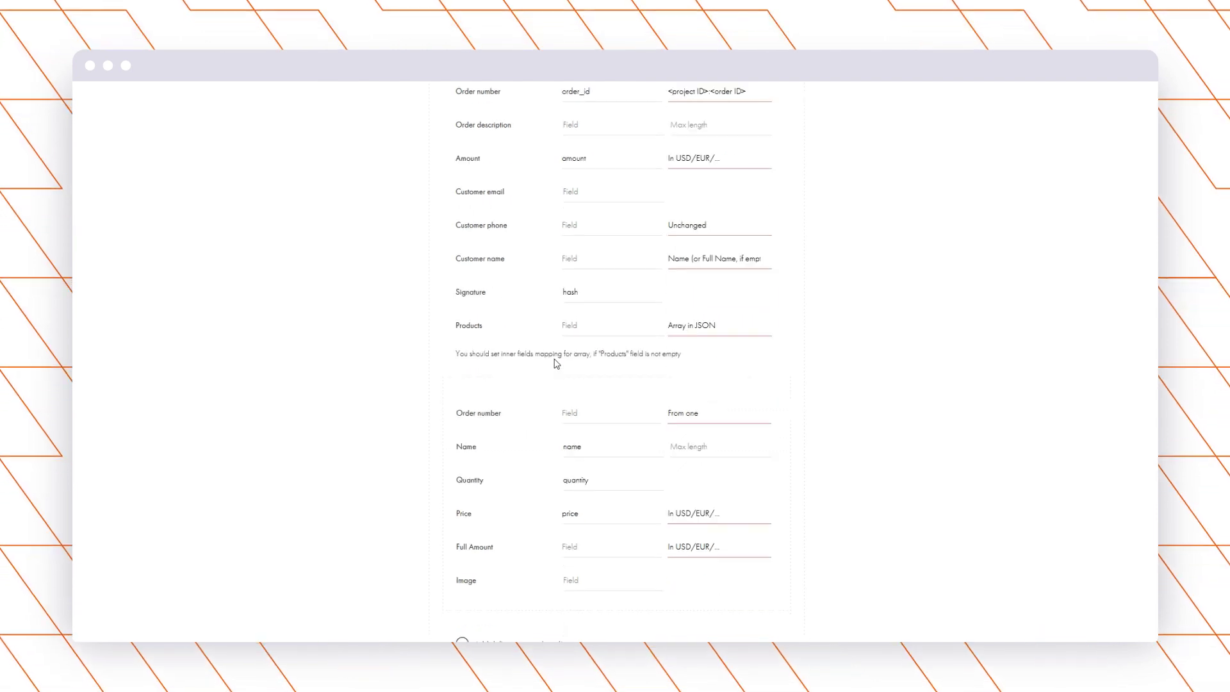
{"action": "scroll", "coordinate": [543, 362], "scroll_direction": "down", "scroll_amount": 2}
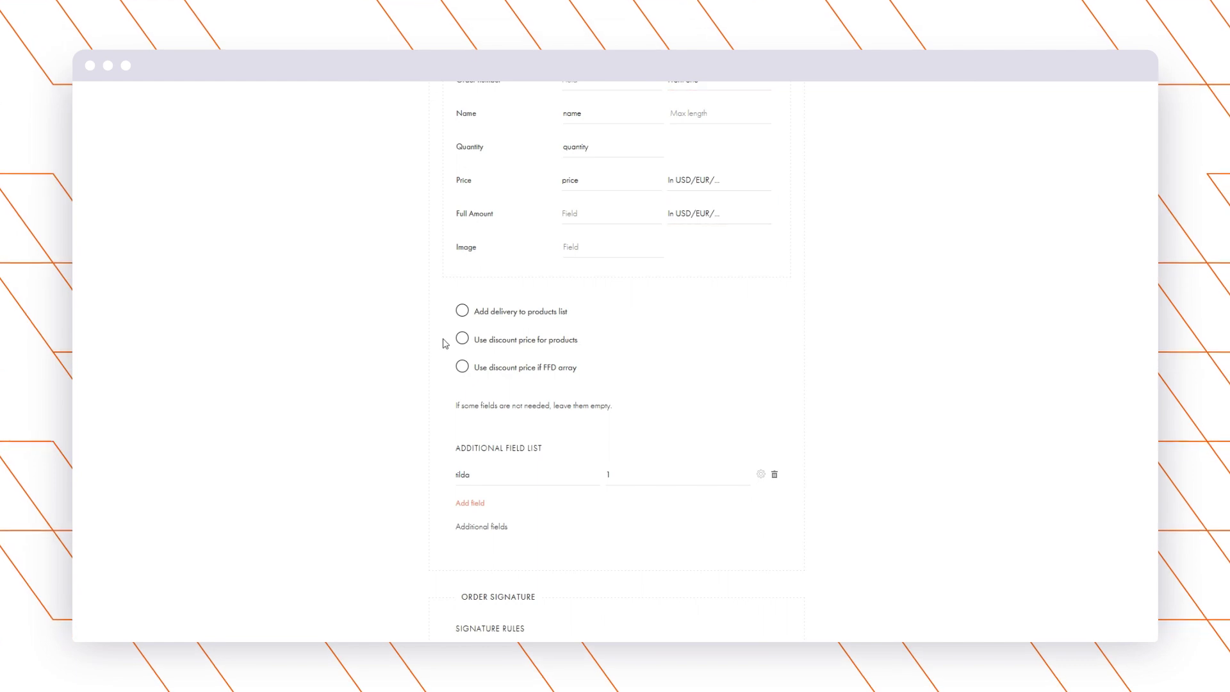
{"action": "scroll", "coordinate": [446, 344], "scroll_direction": "down", "scroll_amount": 2}
{"action": "scroll", "coordinate": [438, 295], "scroll_direction": "down", "scroll_amount": 1}
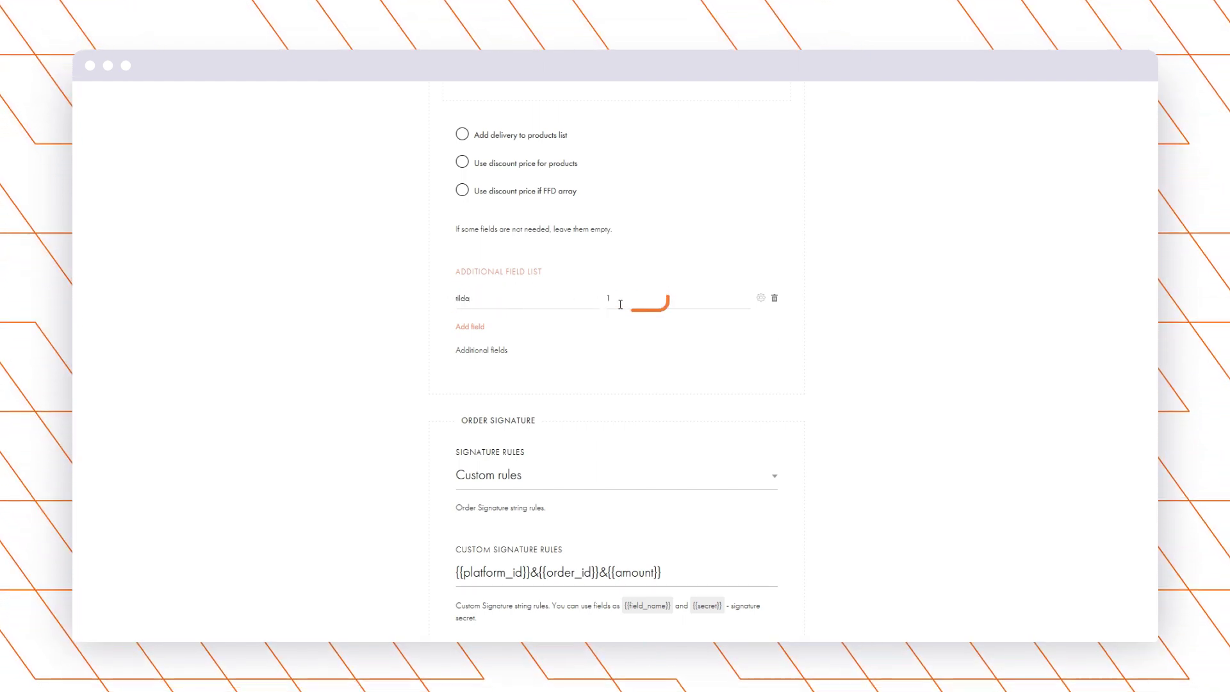
{"action": "scroll", "coordinate": [444, 288], "scroll_direction": "down", "scroll_amount": 3}
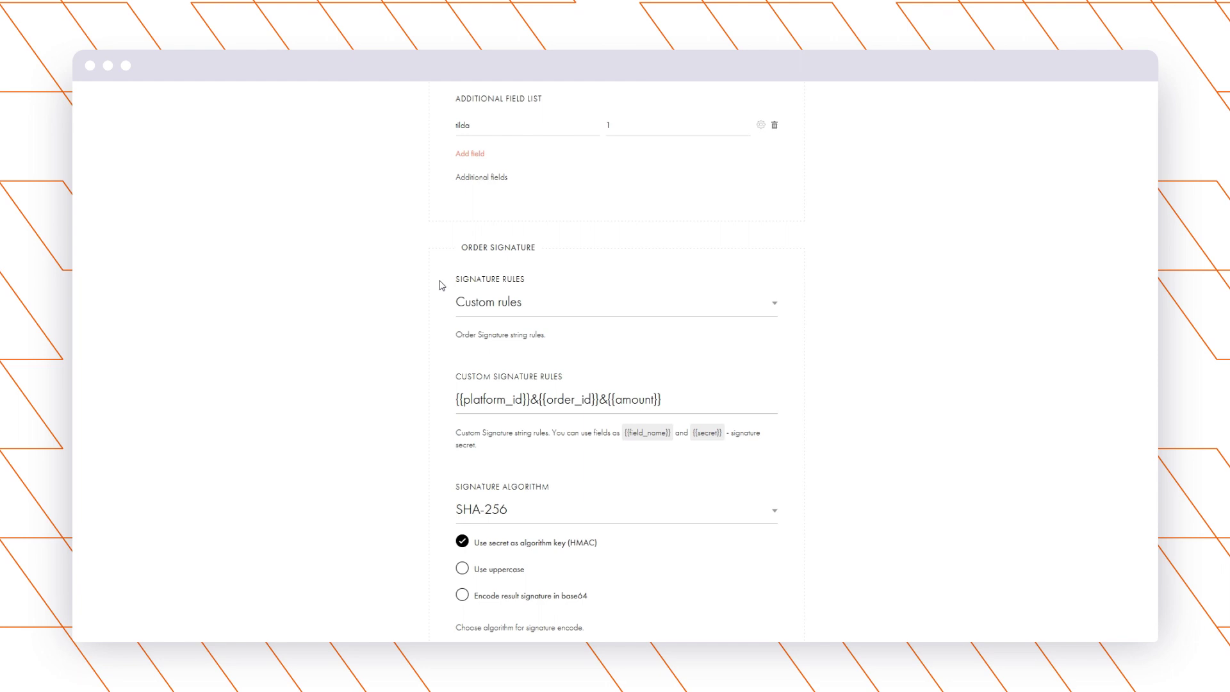
{"action": "scroll", "coordinate": [444, 273], "scroll_direction": "down", "scroll_amount": 1}
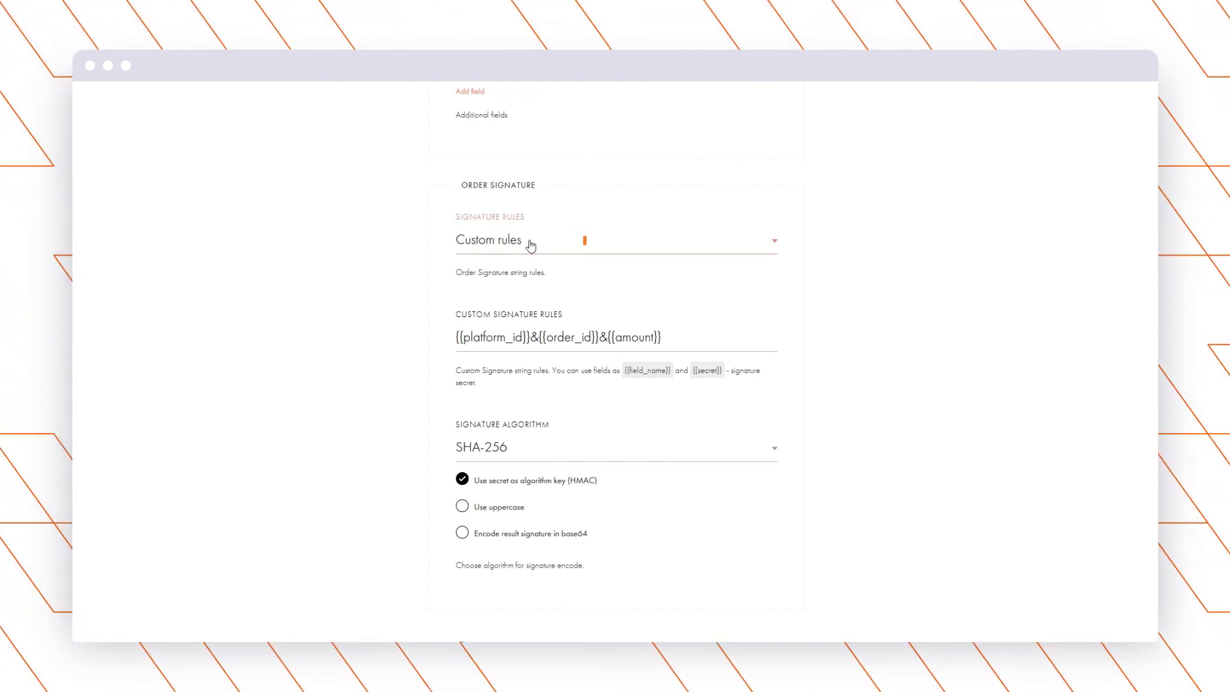
{"action": "scroll", "coordinate": [529, 301], "scroll_direction": "down", "scroll_amount": 1}
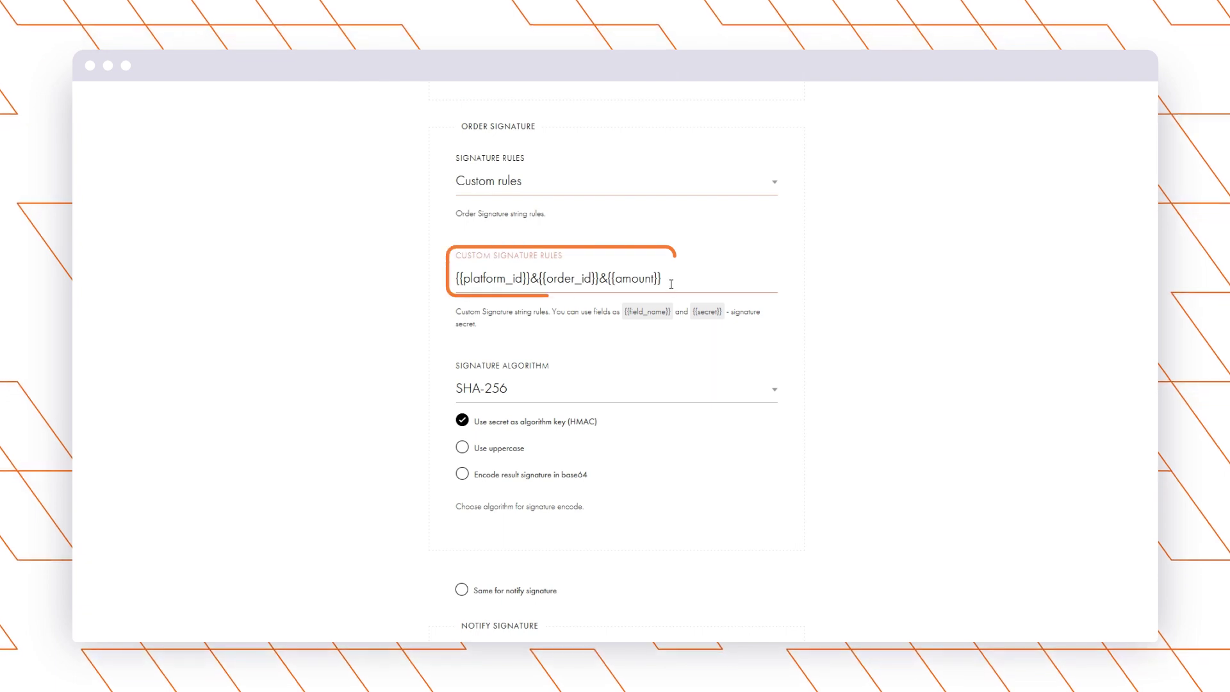
{"action": "left_click_drag", "start_coordinate": [669, 279], "coordinate": [516, 288]}
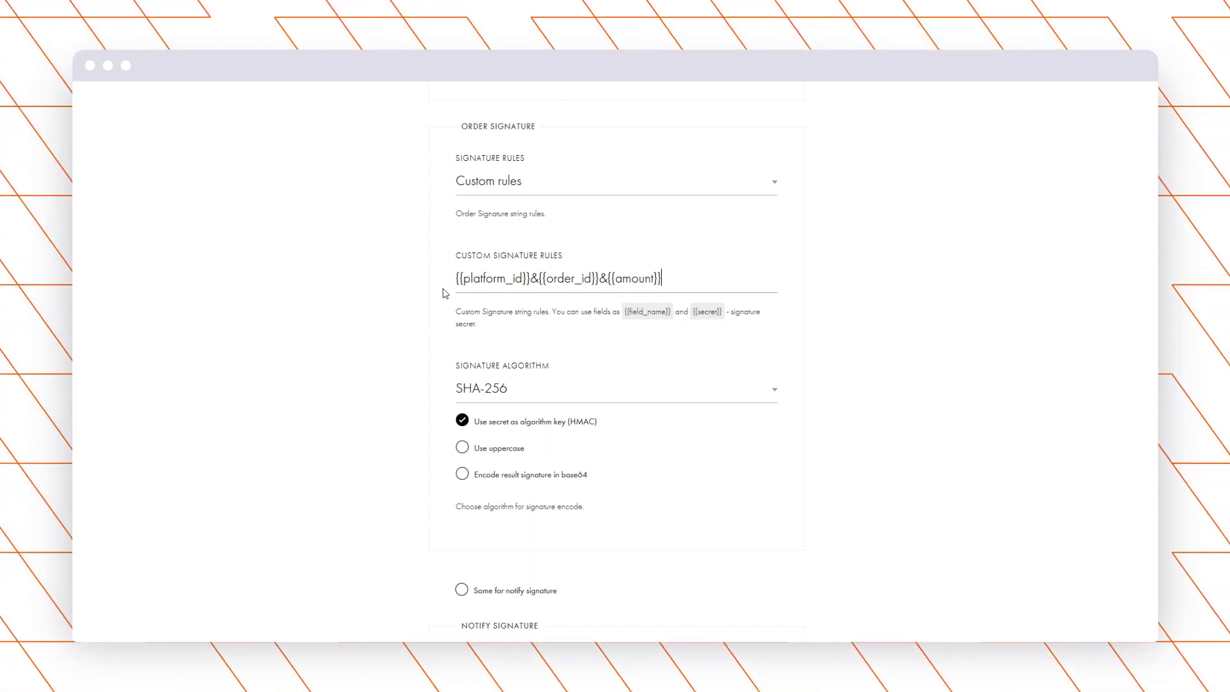
{"action": "scroll", "coordinate": [445, 293], "scroll_direction": "down", "scroll_amount": 4}
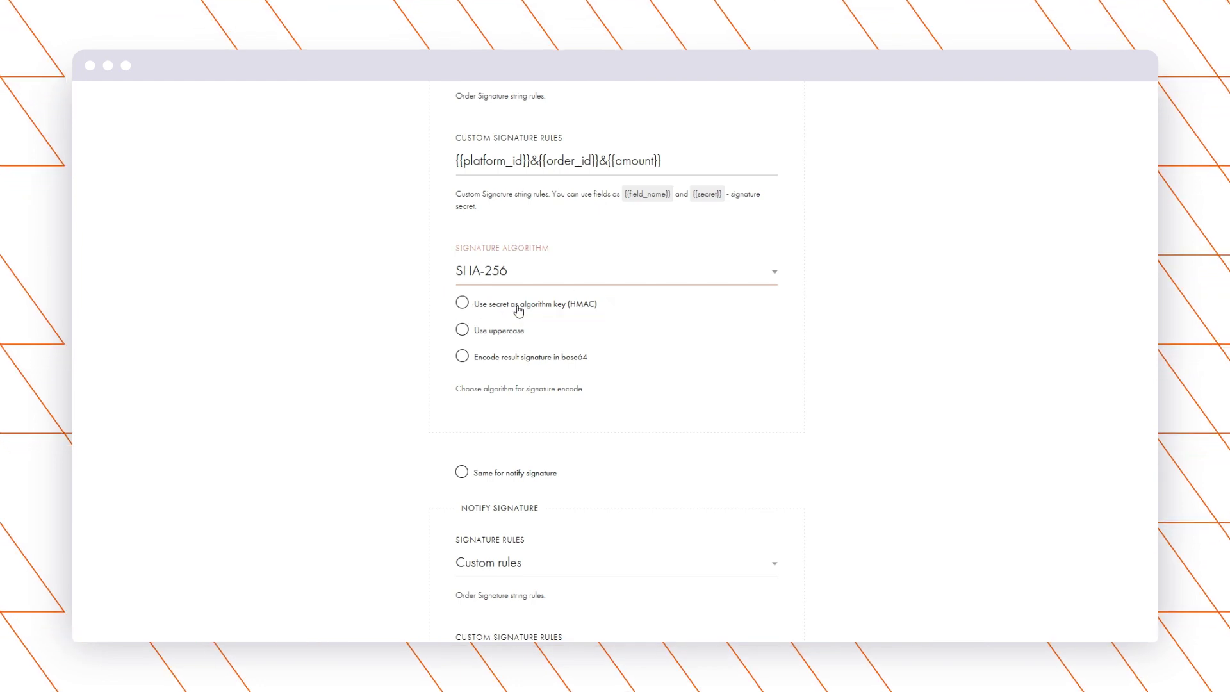
{"action": "scroll", "coordinate": [447, 272], "scroll_direction": "down", "scroll_amount": 5}
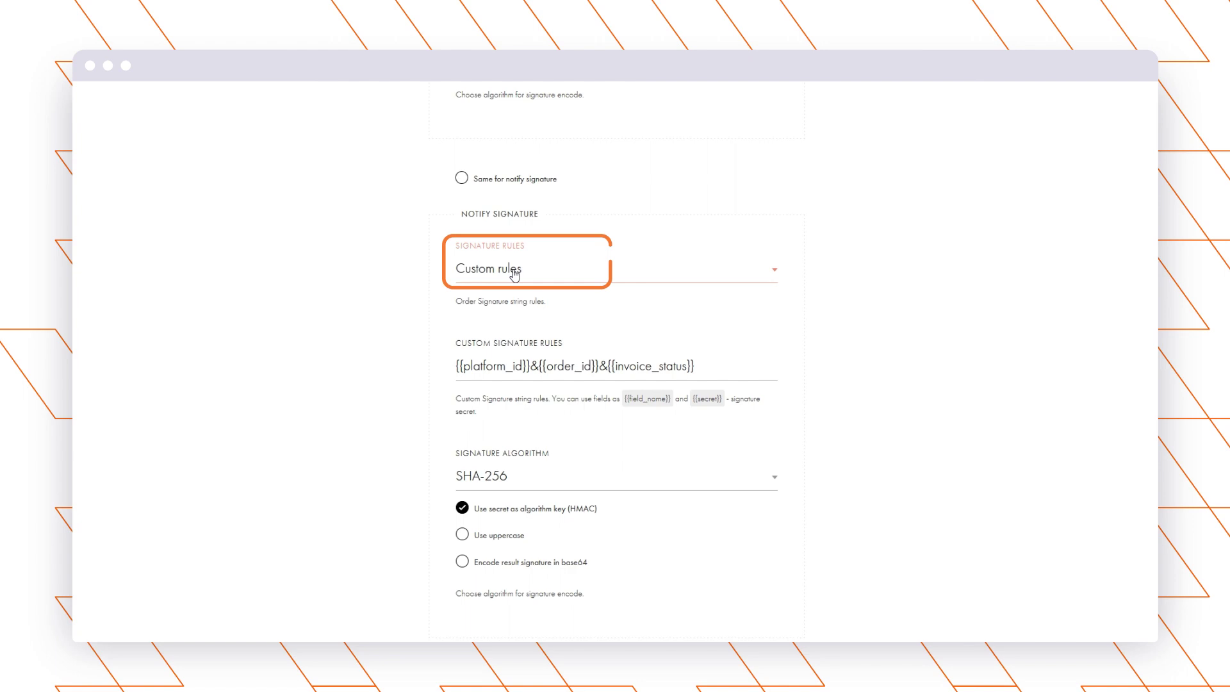
{"action": "scroll", "coordinate": [442, 308], "scroll_direction": "down", "scroll_amount": 1}
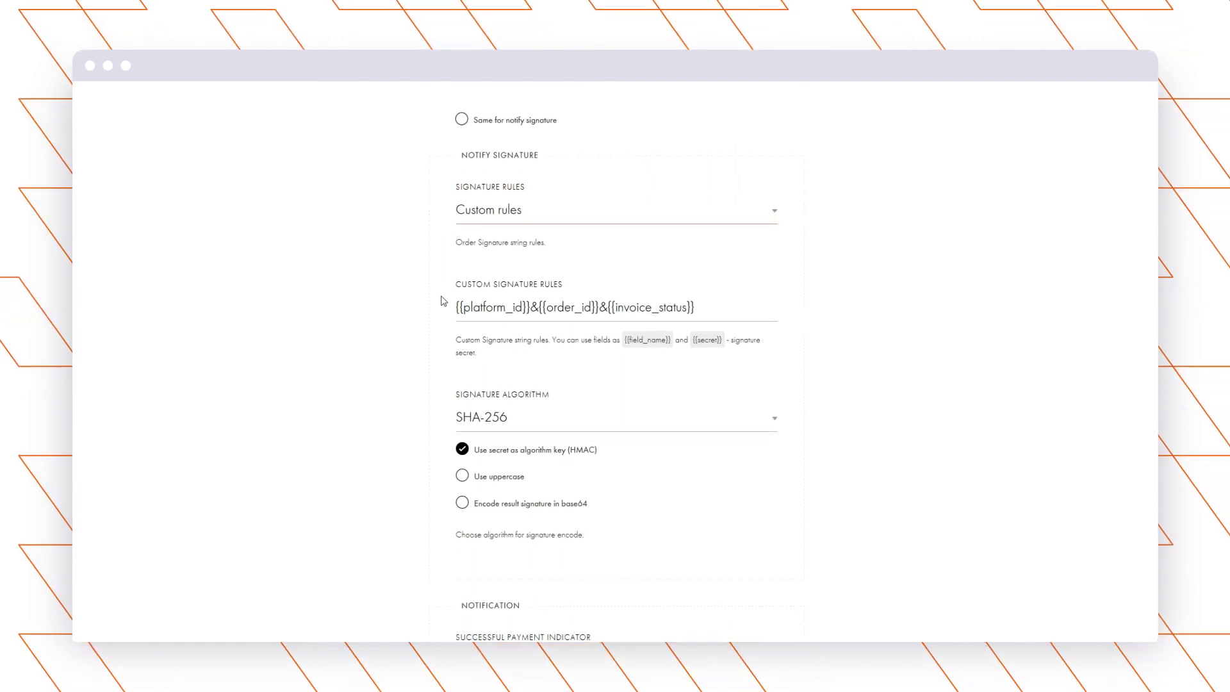
{"action": "scroll", "coordinate": [444, 301], "scroll_direction": "down", "scroll_amount": 1}
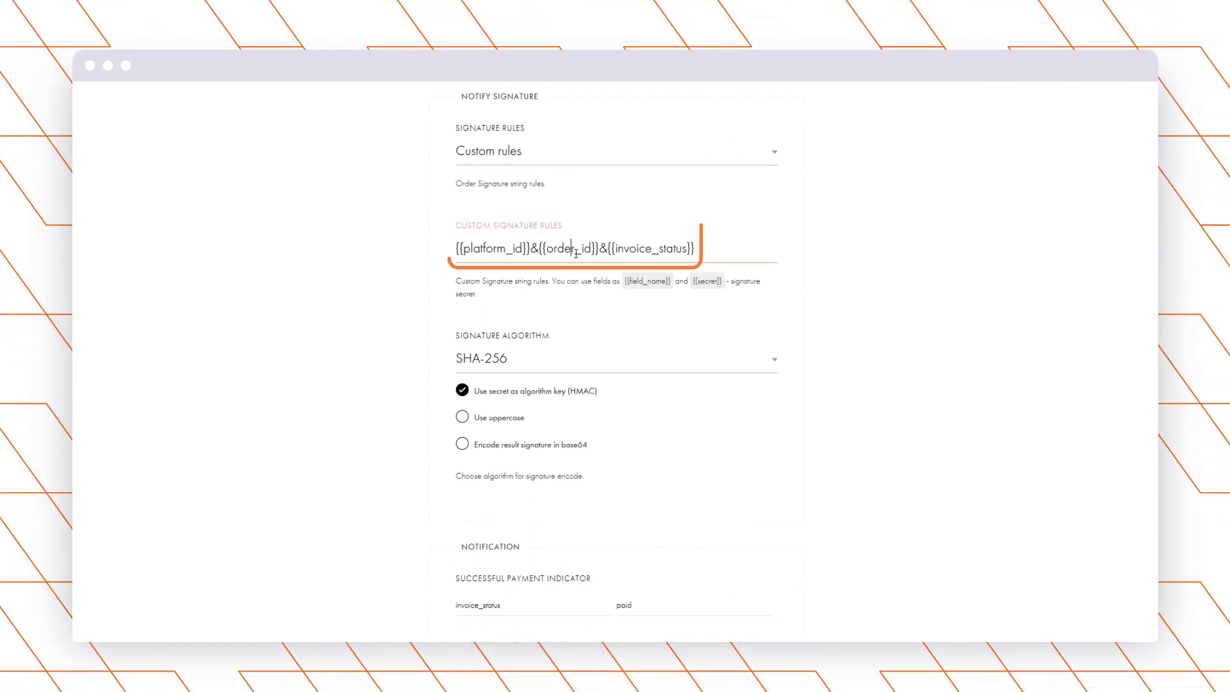
{"action": "left_click_drag", "start_coordinate": [708, 253], "coordinate": [458, 249]}
{"action": "left_click", "coordinate": [476, 254]}
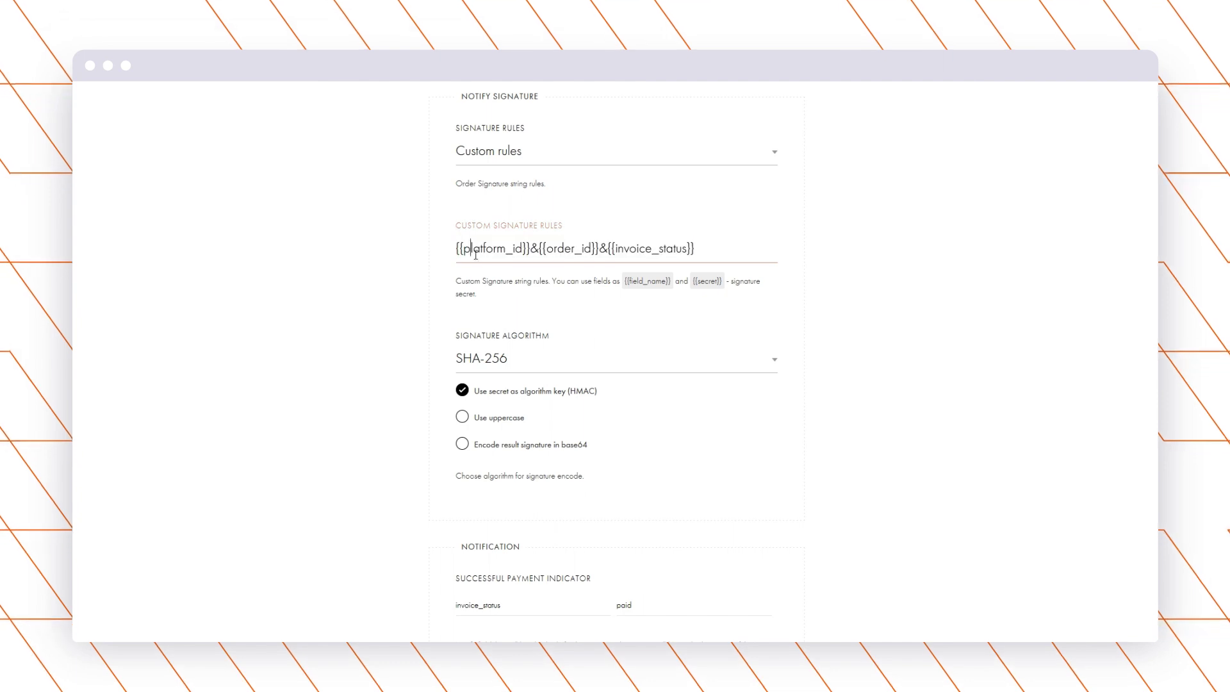
{"action": "scroll", "coordinate": [448, 282], "scroll_direction": "down", "scroll_amount": 2}
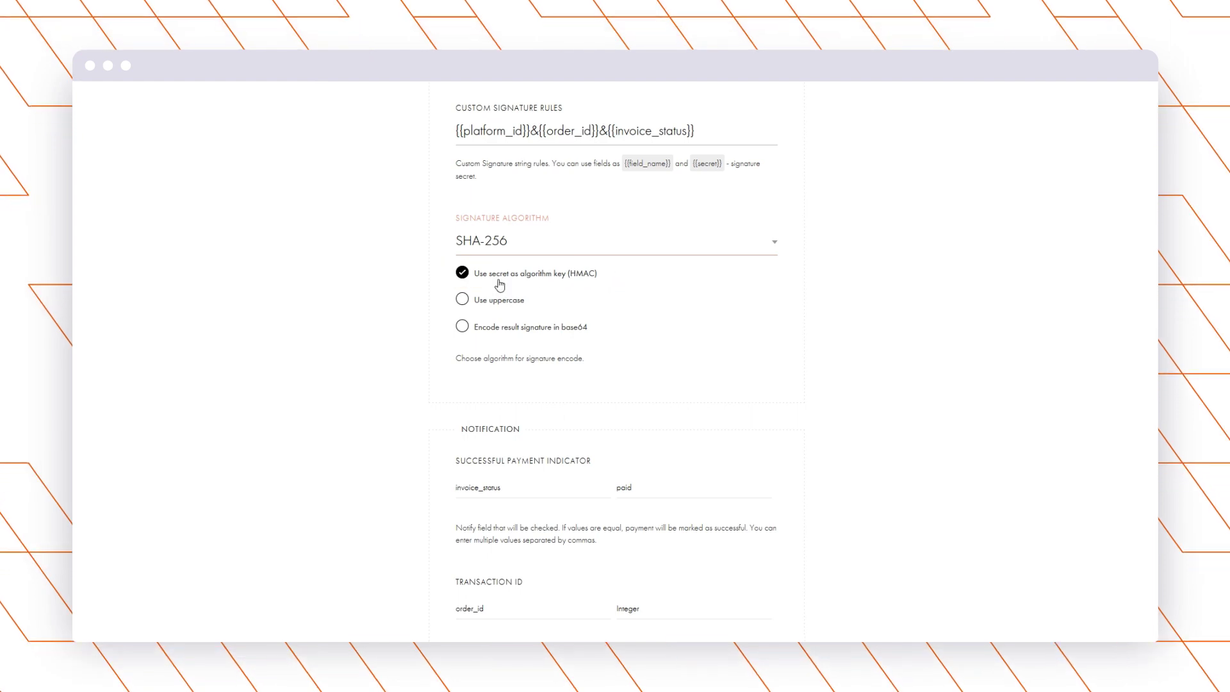
{"action": "scroll", "coordinate": [496, 281], "scroll_direction": "down", "scroll_amount": 4}
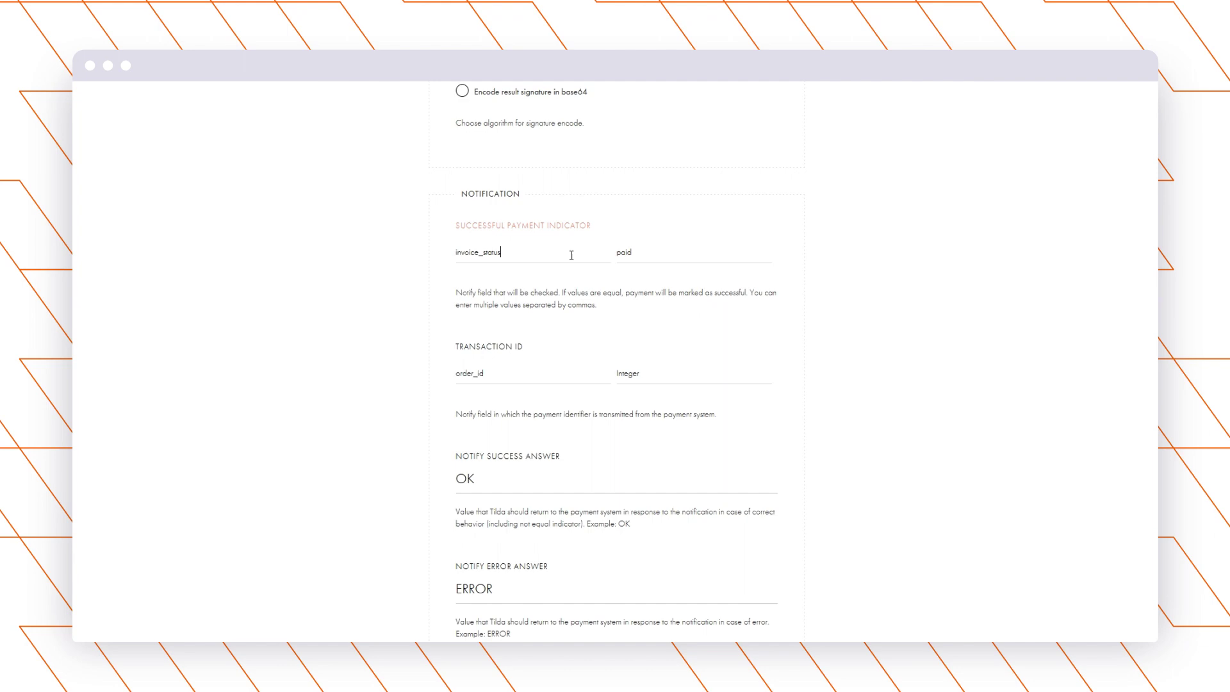
{"action": "left_click", "coordinate": [644, 259]}
{"action": "scroll", "coordinate": [511, 310], "scroll_direction": "down", "scroll_amount": 1}
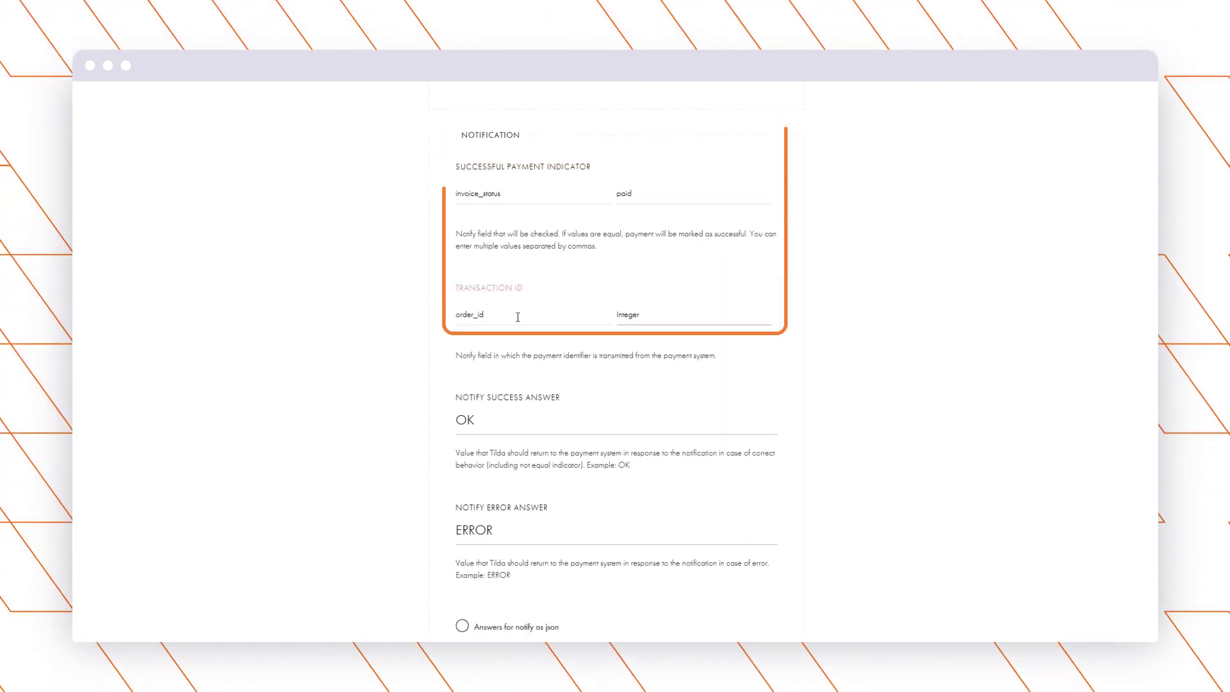
{"action": "scroll", "coordinate": [446, 344], "scroll_direction": "down", "scroll_amount": 2}
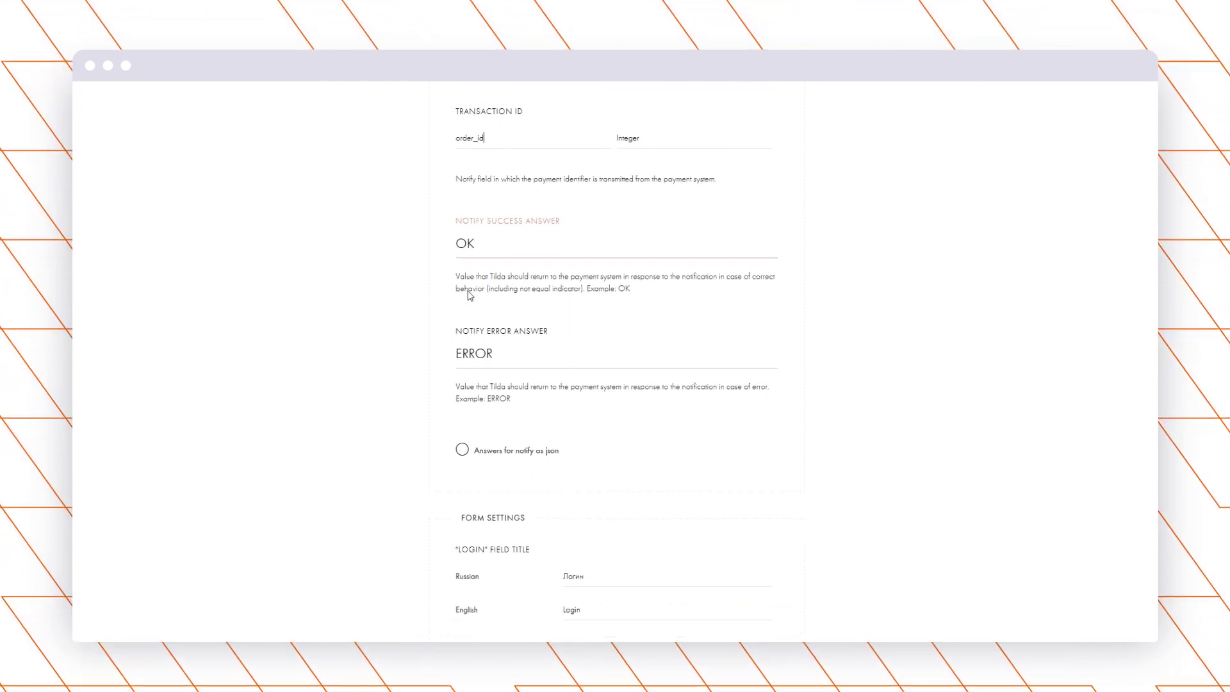
{"action": "scroll", "coordinate": [470, 295], "scroll_direction": "down", "scroll_amount": 3}
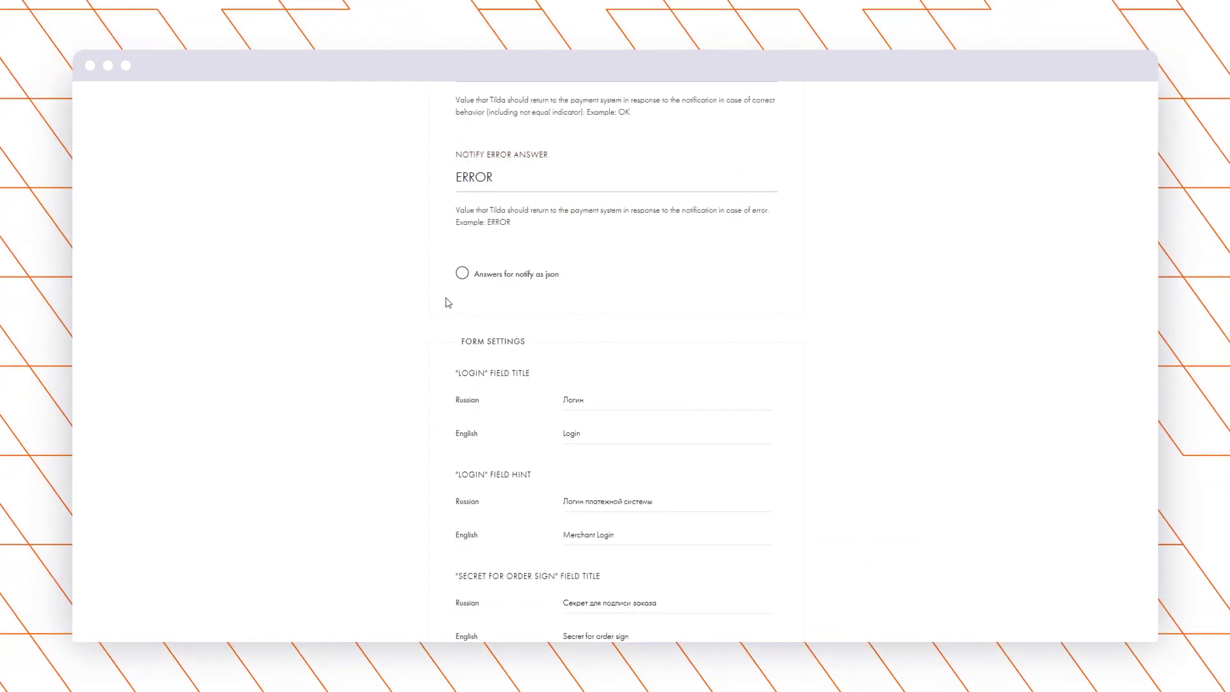
{"action": "scroll", "coordinate": [468, 304], "scroll_direction": "down", "scroll_amount": 1}
{"action": "scroll", "coordinate": [509, 307], "scroll_direction": "down", "scroll_amount": 6}
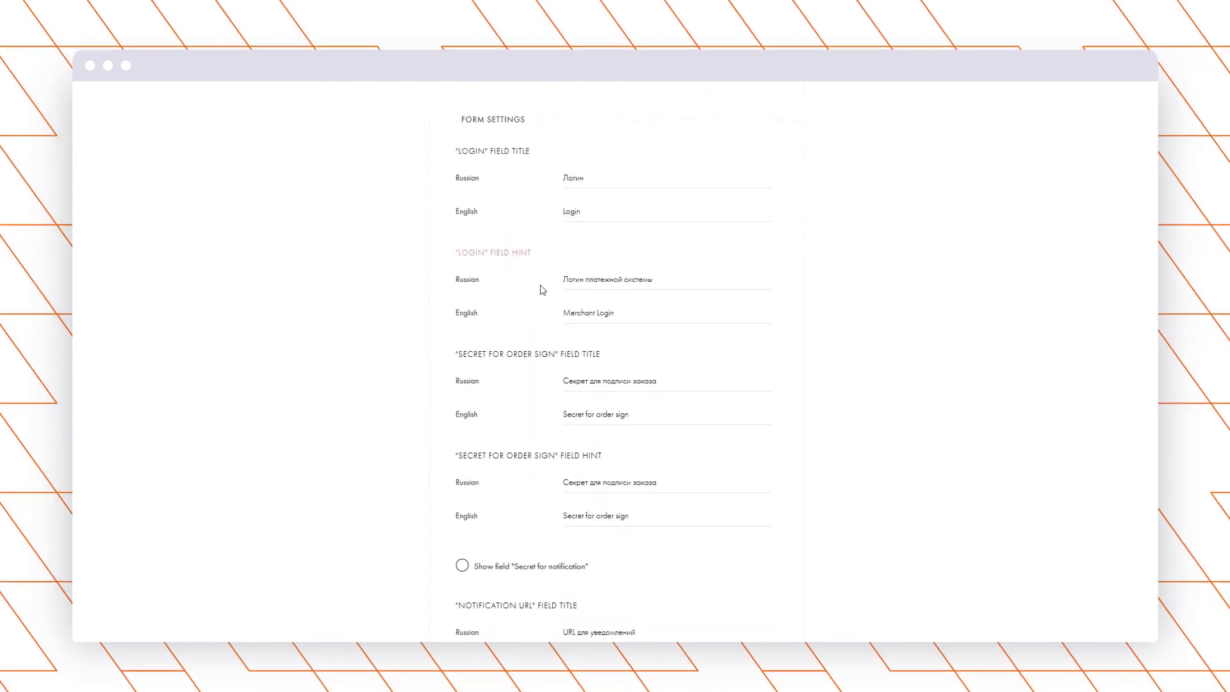
{"action": "scroll", "coordinate": [552, 280], "scroll_direction": "down", "scroll_amount": 7}
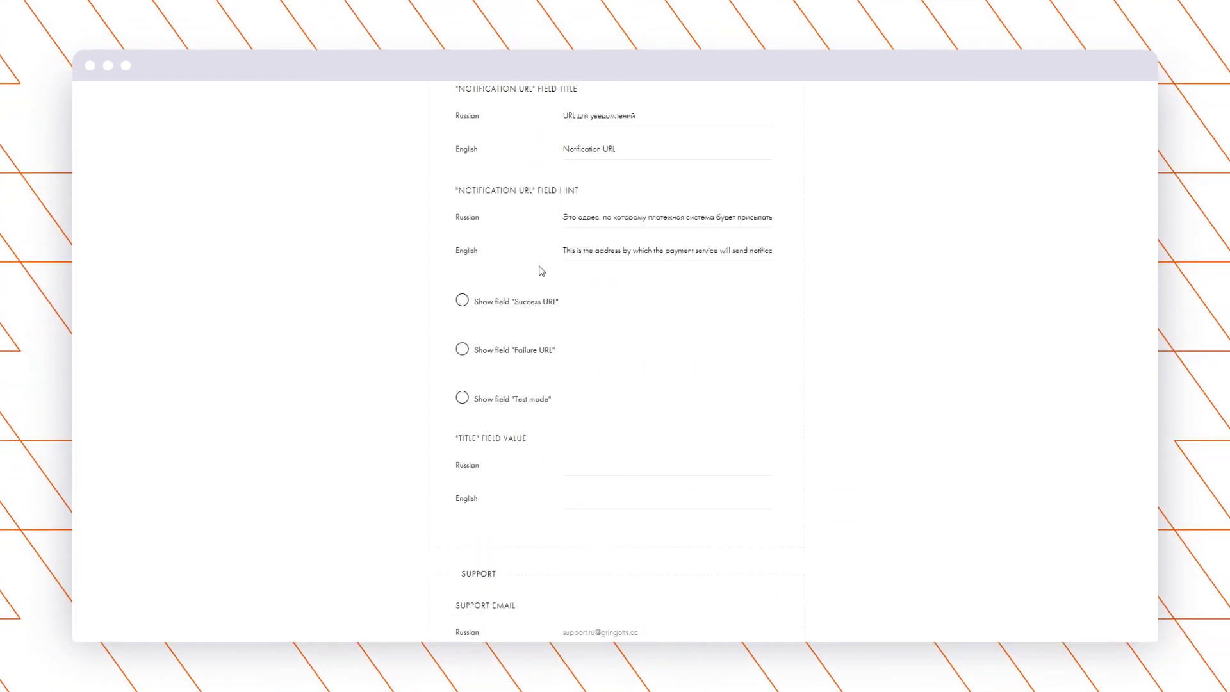
{"action": "scroll", "coordinate": [544, 281], "scroll_direction": "down", "scroll_amount": 6}
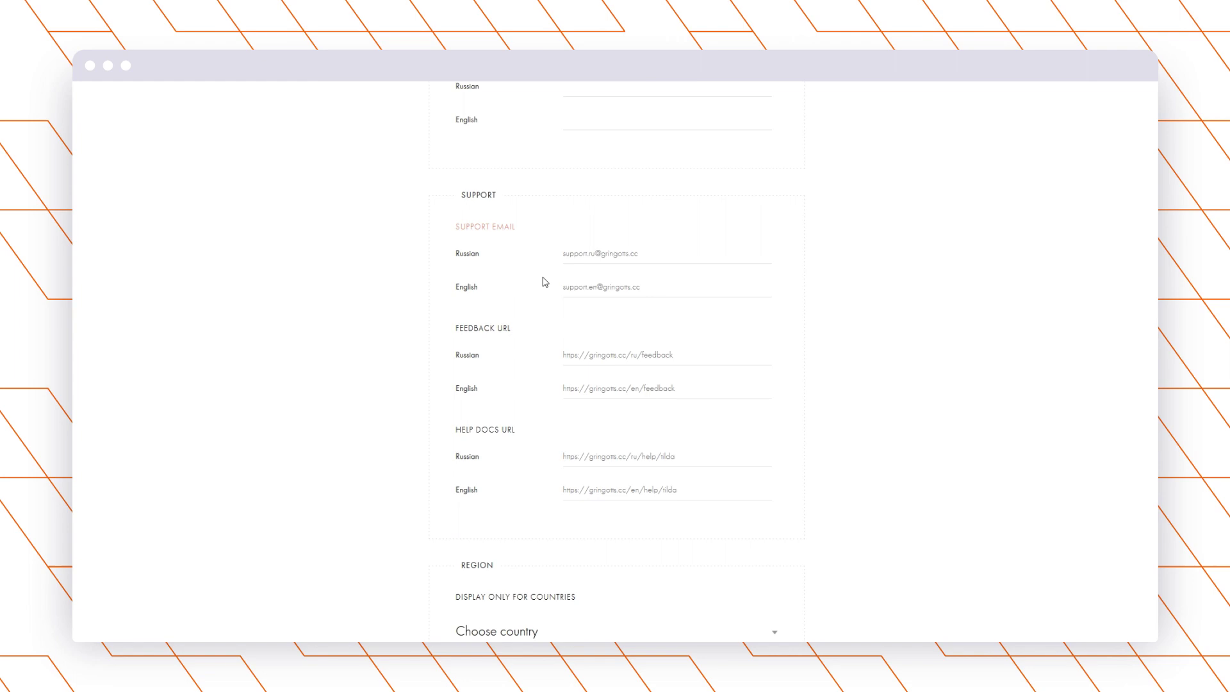
{"action": "scroll", "coordinate": [551, 238], "scroll_direction": "down", "scroll_amount": 4}
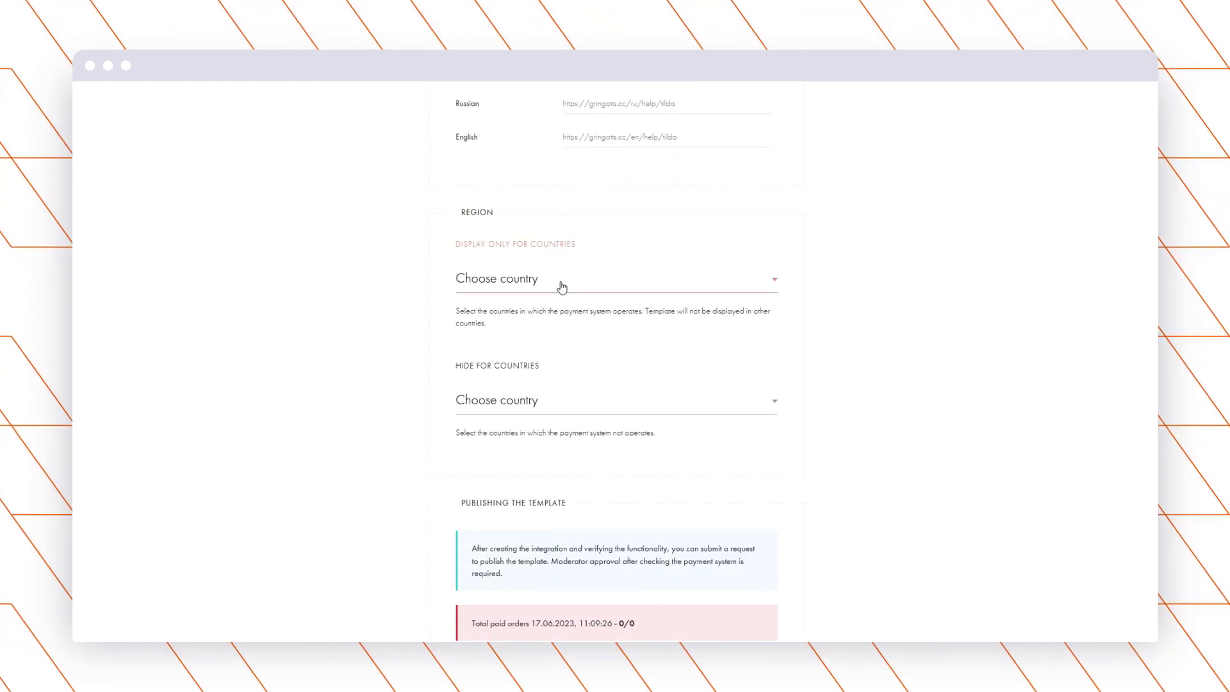
{"action": "scroll", "coordinate": [557, 272], "scroll_direction": "down", "scroll_amount": 2}
{"action": "scroll", "coordinate": [558, 277], "scroll_direction": "down", "scroll_amount": 1}
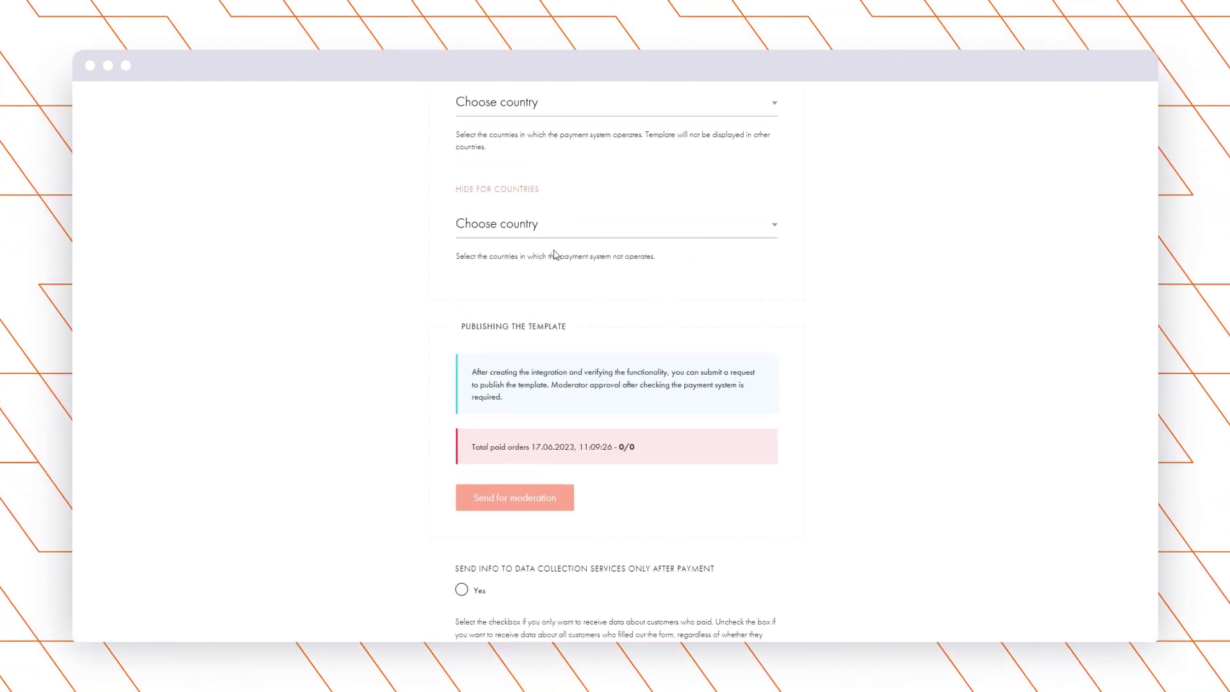
{"action": "scroll", "coordinate": [552, 266], "scroll_direction": "down", "scroll_amount": 1}
Save the Passimpay gateway and scroll down to its Notification URL.
{"action": "scroll", "coordinate": [552, 338], "scroll_direction": "down", "scroll_amount": 3}
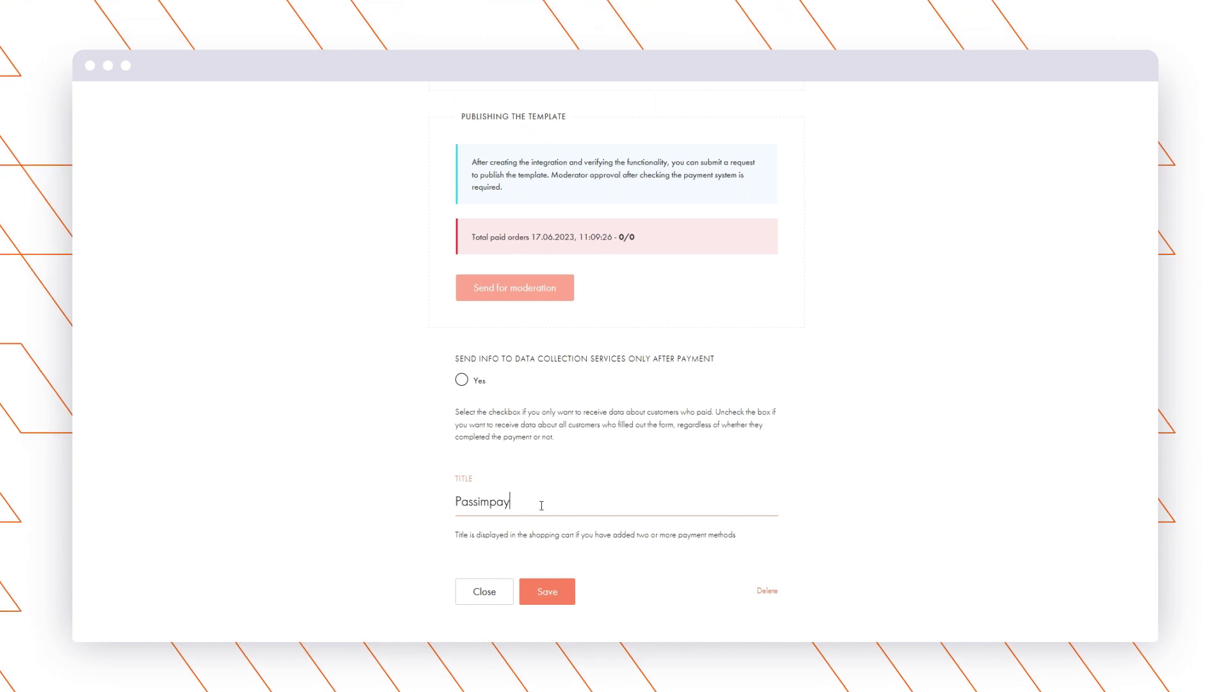
{"action": "left_click", "coordinate": [555, 593]}
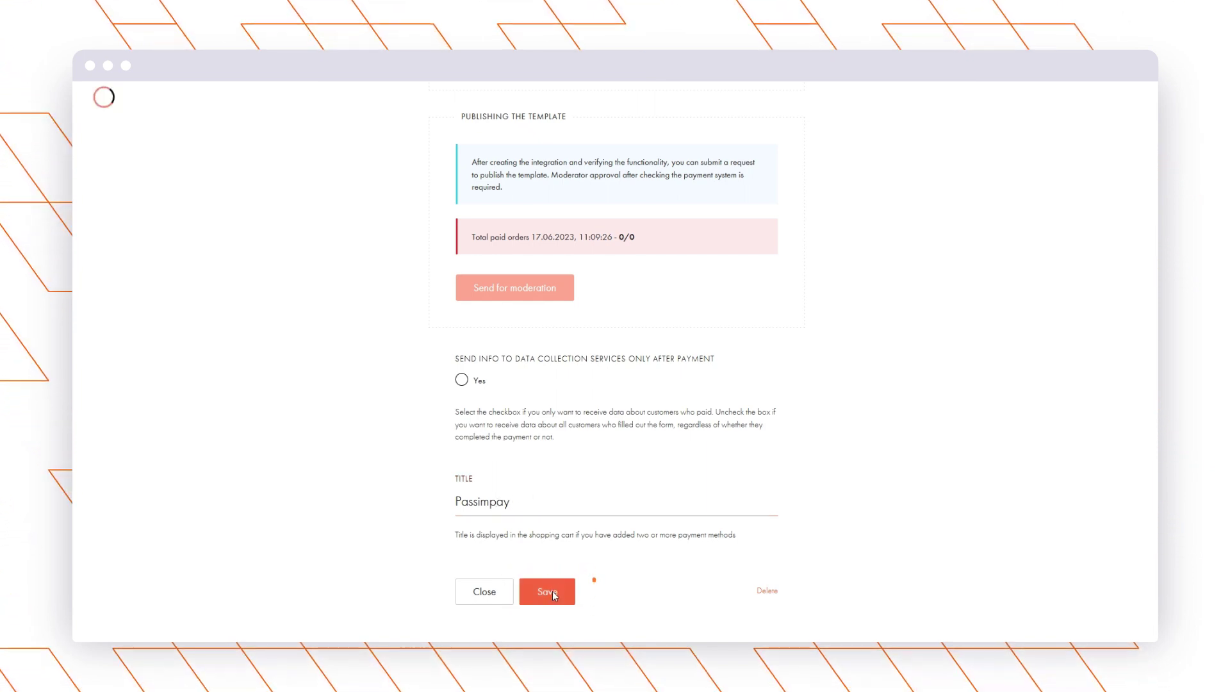
{"action": "scroll", "coordinate": [447, 281], "scroll_direction": "down", "scroll_amount": 4}
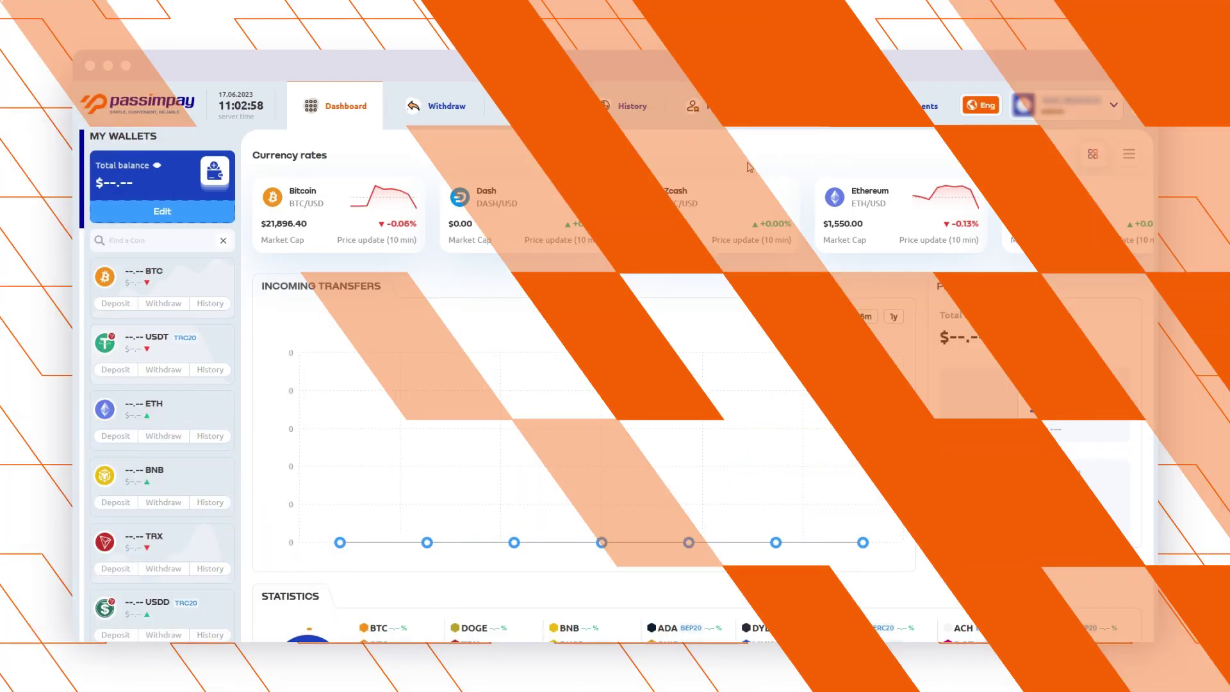
From Platforms, open the tilda project's settings and scroll to the Notification URL field.
{"action": "left_click", "coordinate": [808, 110]}
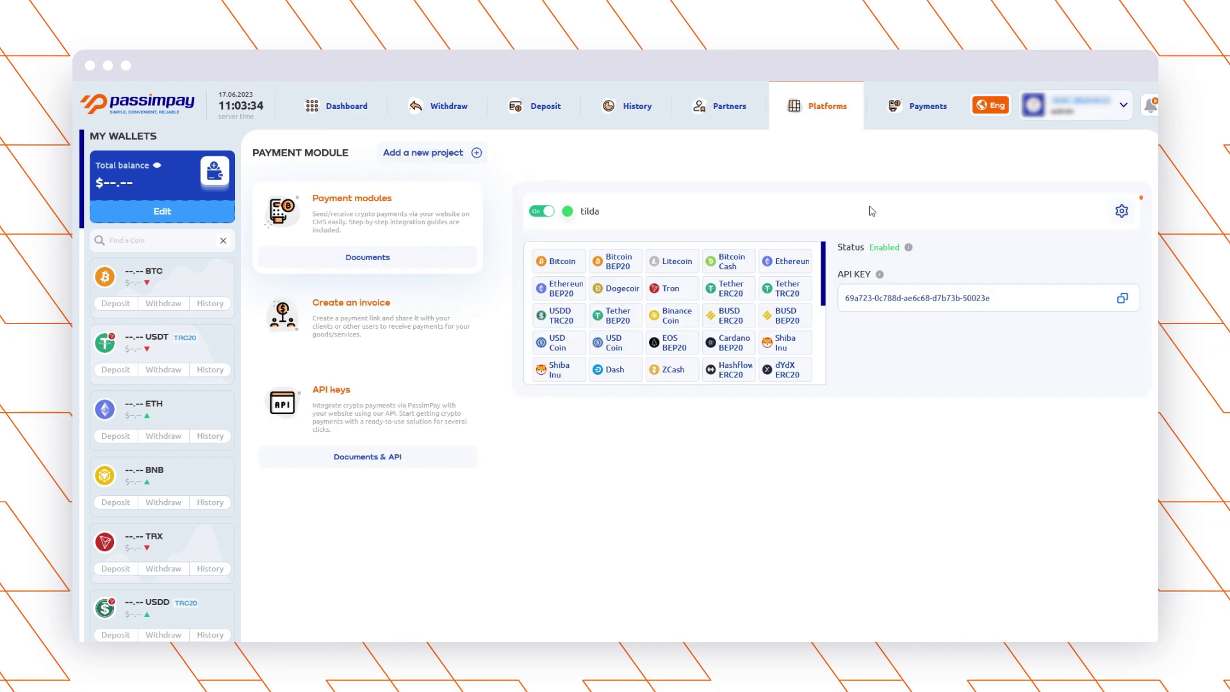
{"action": "left_click", "coordinate": [1122, 212]}
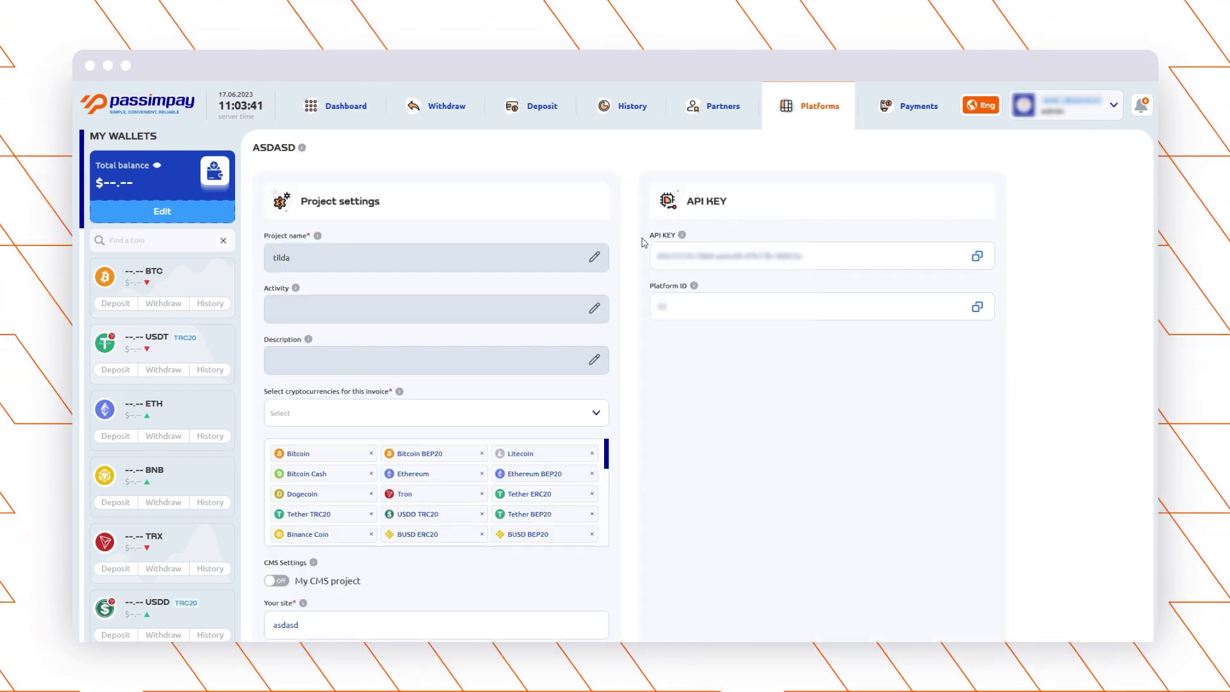
{"action": "scroll", "coordinate": [626, 239], "scroll_direction": "down", "scroll_amount": 3}
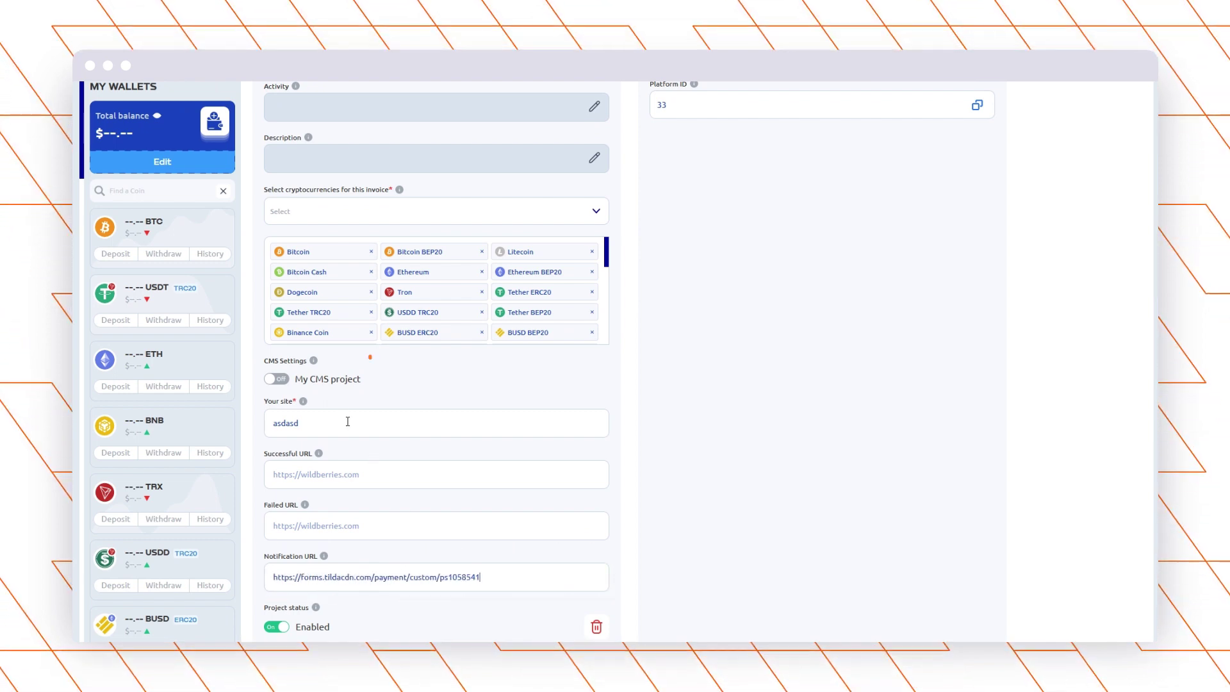
Switch on My CMS project, choose Tilda as the CMS, and save the project.
{"action": "left_click", "coordinate": [277, 381]}
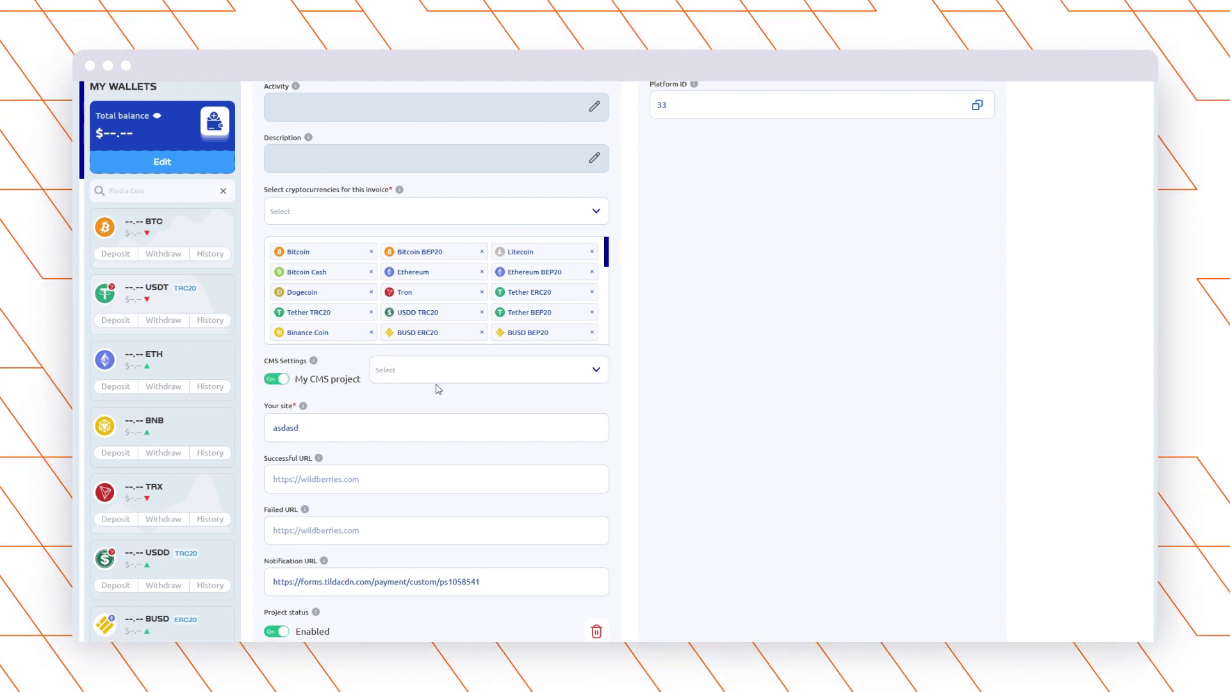
{"action": "left_click", "coordinate": [461, 373]}
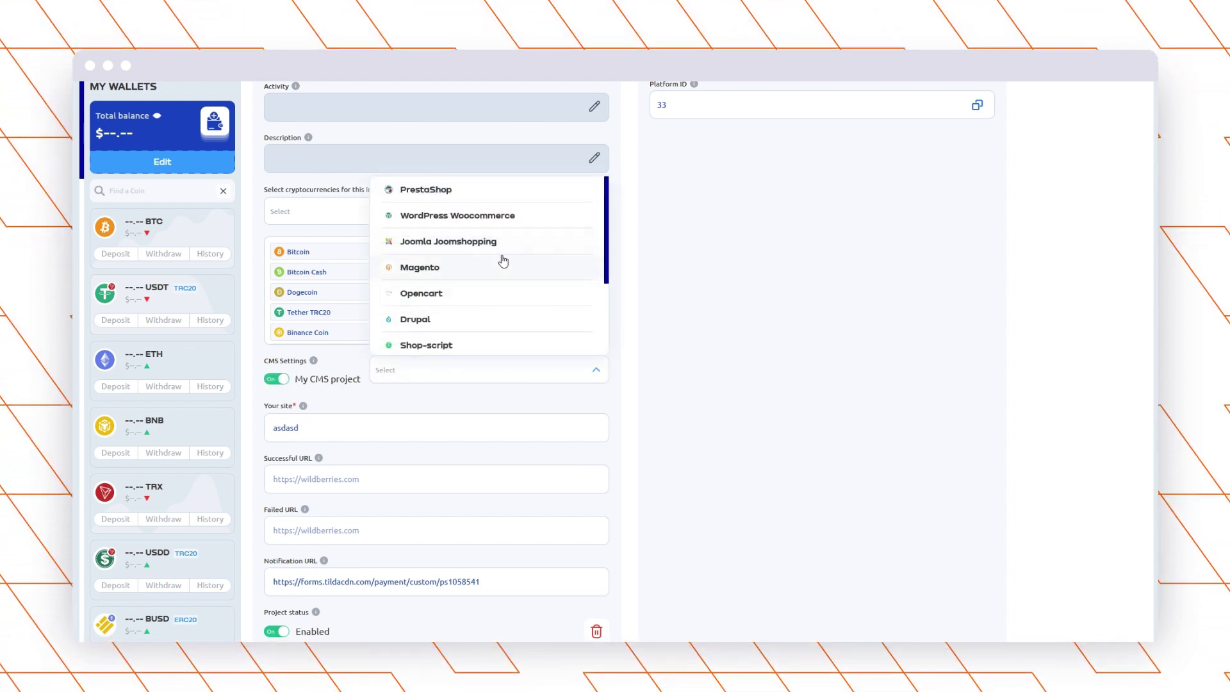
{"action": "scroll", "coordinate": [500, 264], "scroll_direction": "down", "scroll_amount": 3}
{"action": "left_click", "coordinate": [493, 338]}
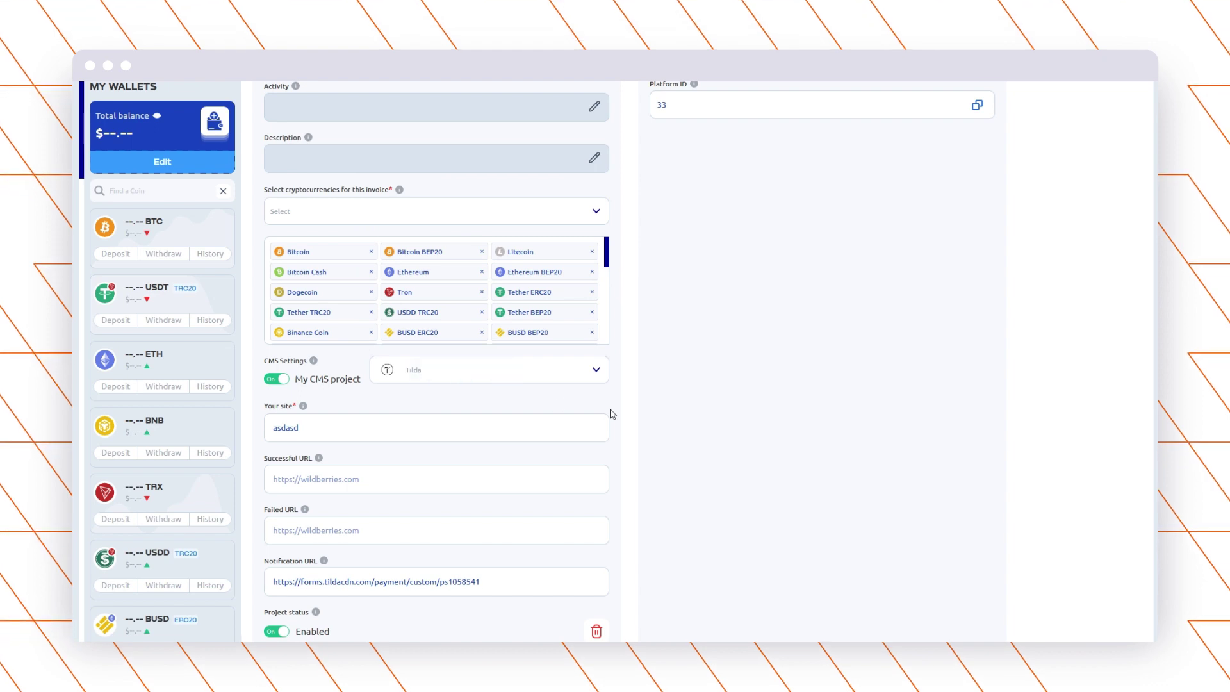
{"action": "scroll", "coordinate": [609, 414], "scroll_direction": "down", "scroll_amount": 2}
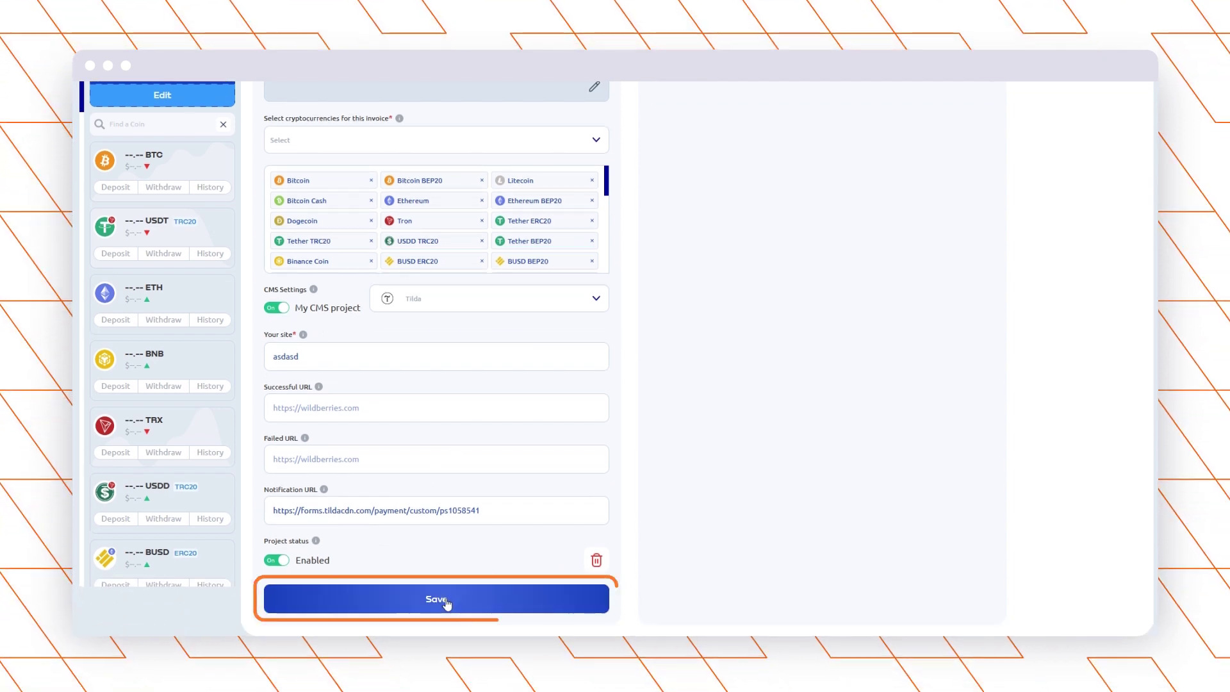
{"action": "left_click", "coordinate": [446, 603]}
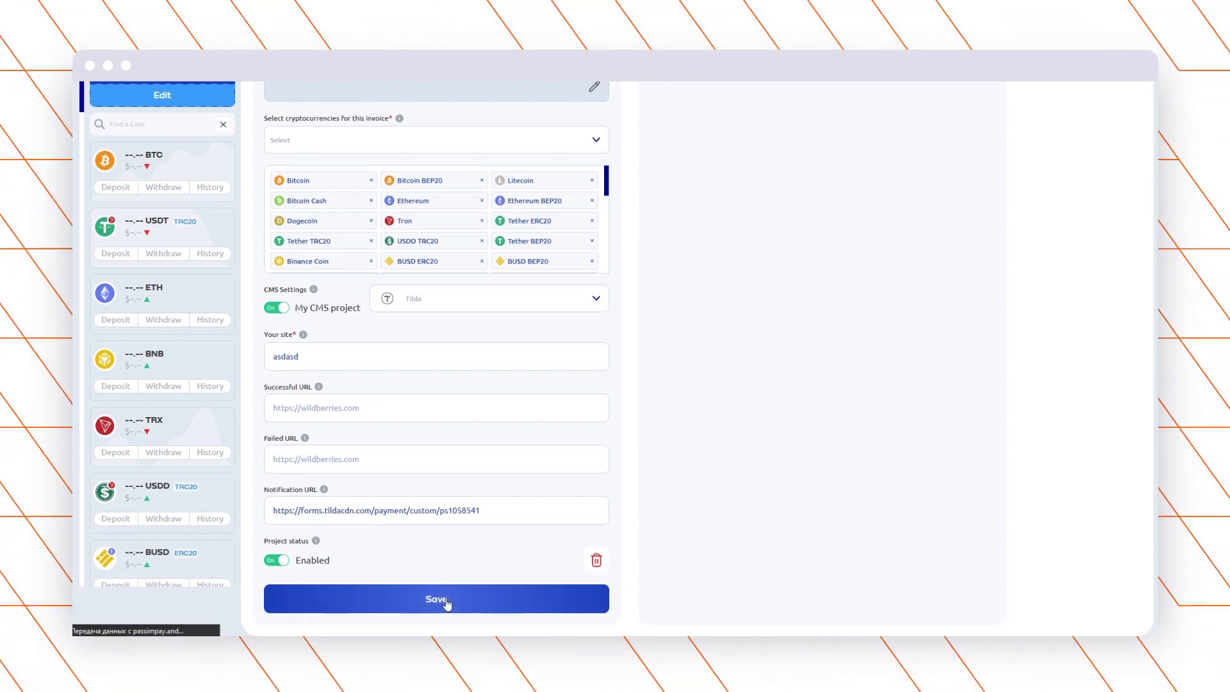